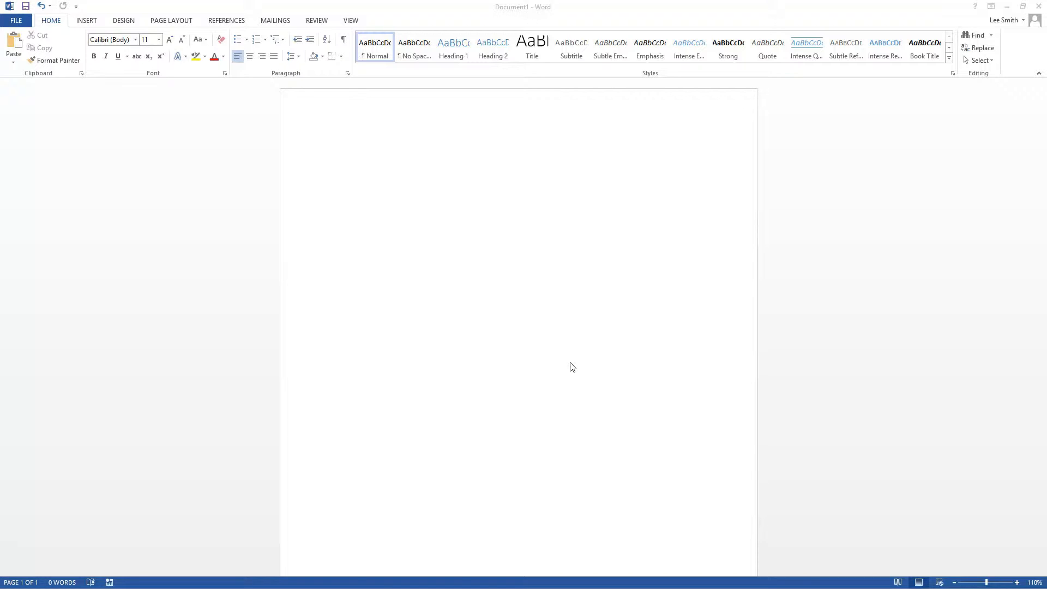
Create a new blank document
left_click(26, 22)
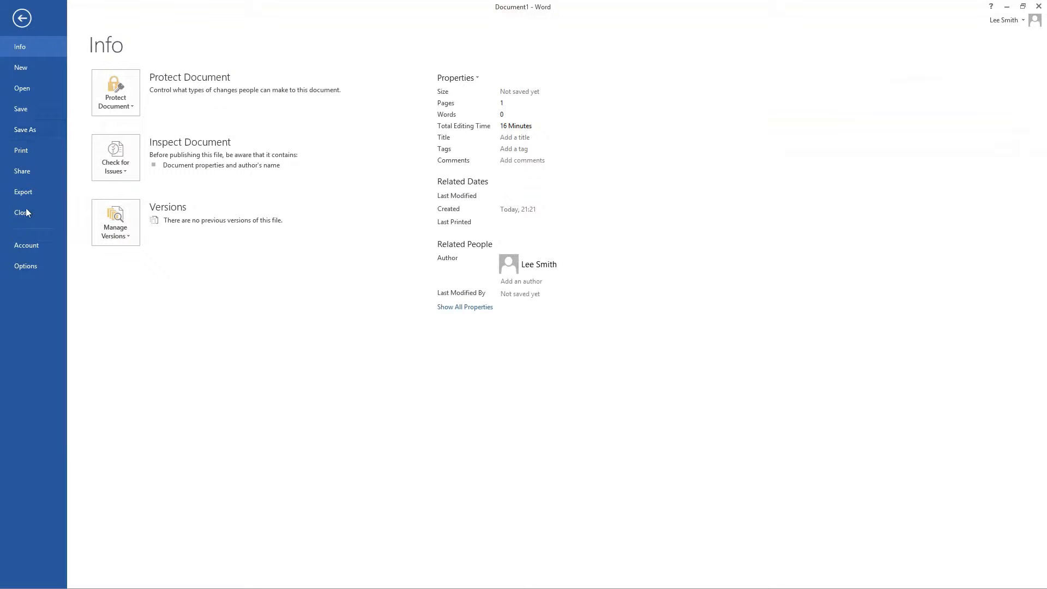
left_click(37, 71)
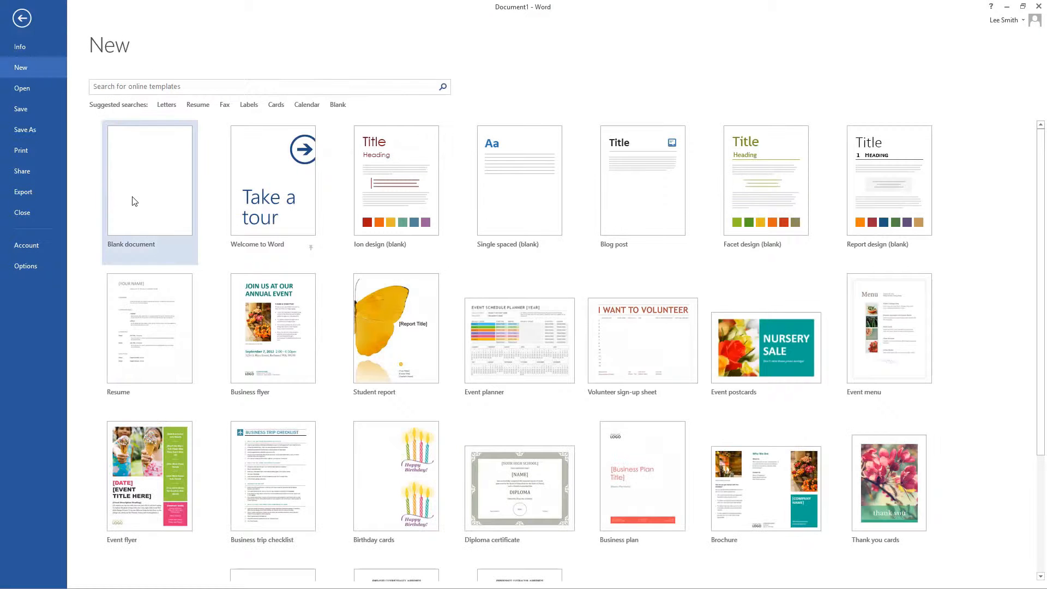
left_click(134, 203)
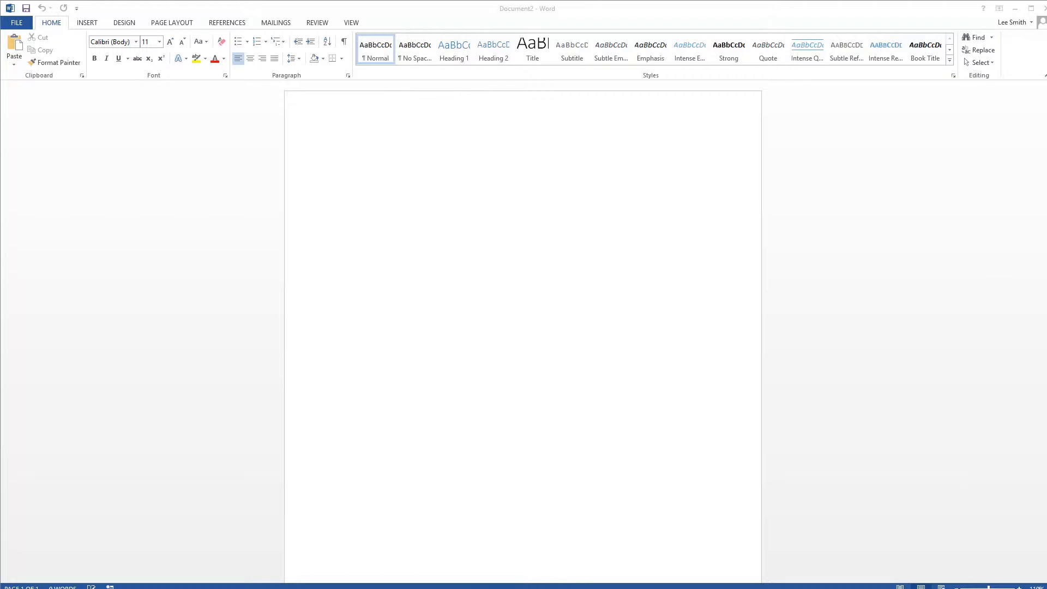
Switch to the browser with the Lorem Ipsum Generator page, maximise its window and look over the generation options and generated text
left_click_drag(1046, 104, 549, 94)
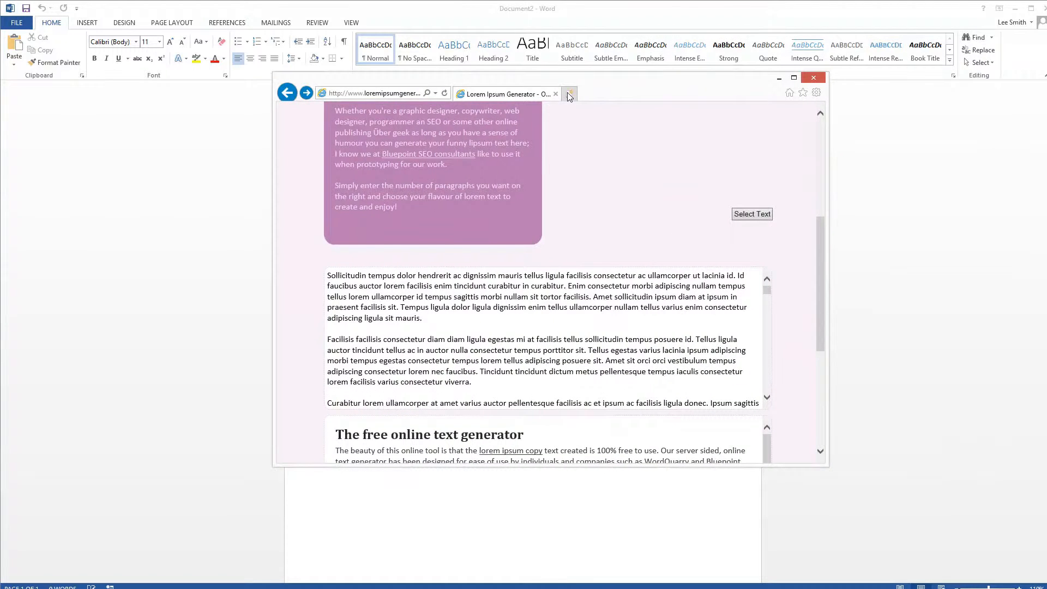
double_click(506, 79)
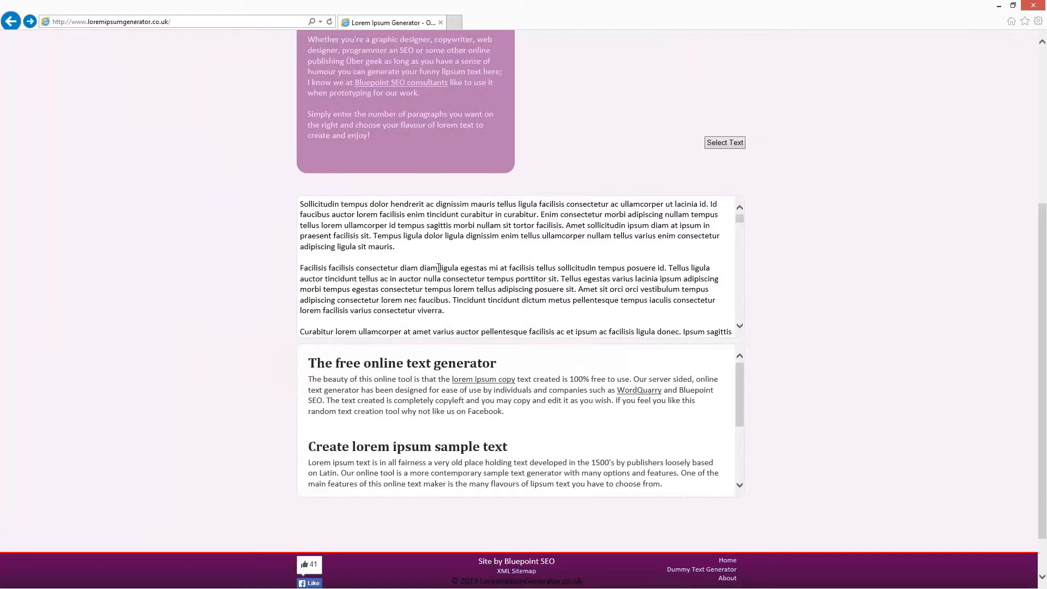
scroll(437, 258, "down", 2)
scroll(437, 258, "up", 5)
scroll(438, 268, "up", 2)
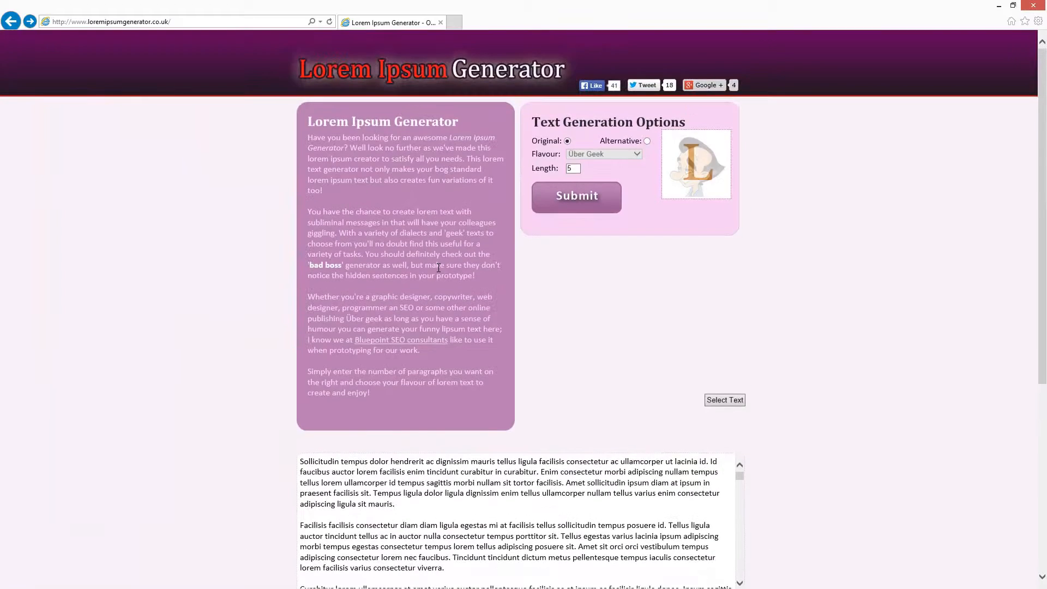
scroll(442, 273, "down", 6)
left_click_drag(472, 276, 369, 184)
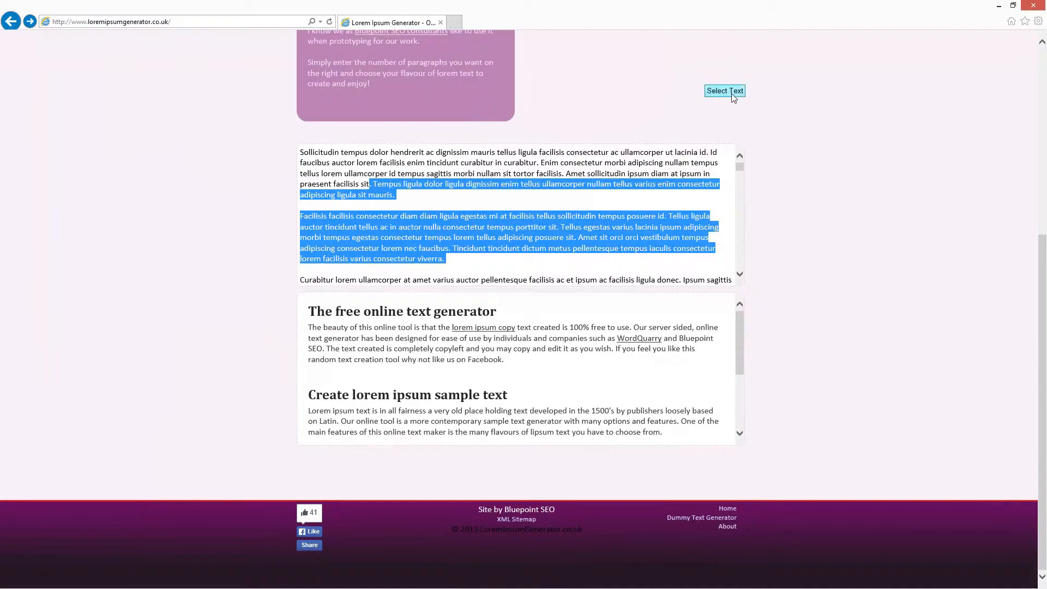
key("ctrl+a")
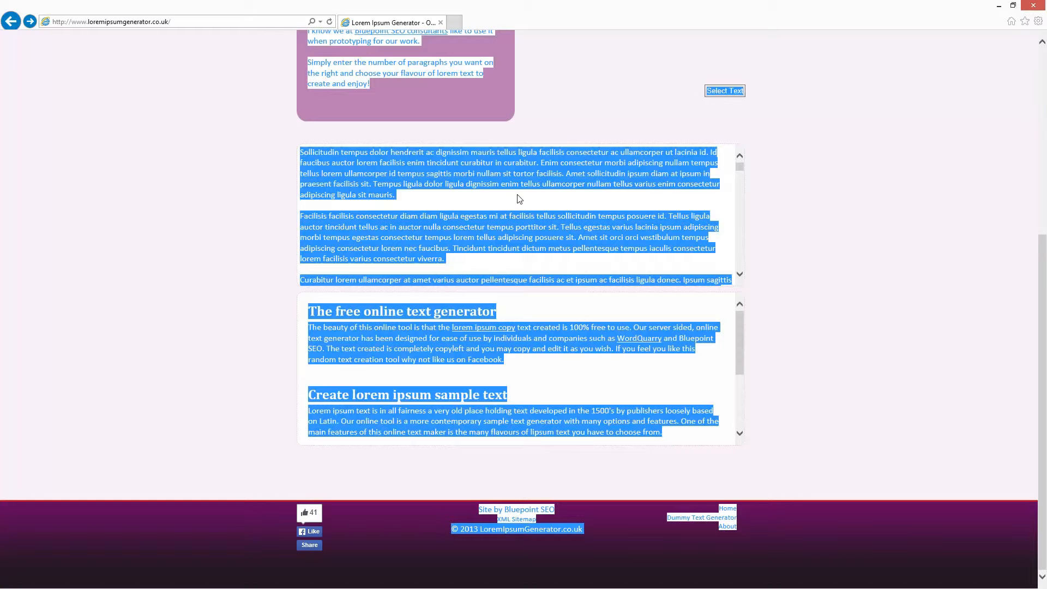
left_click(521, 201)
Select all of the generated lorem ipsum text and copy it
left_click(731, 91)
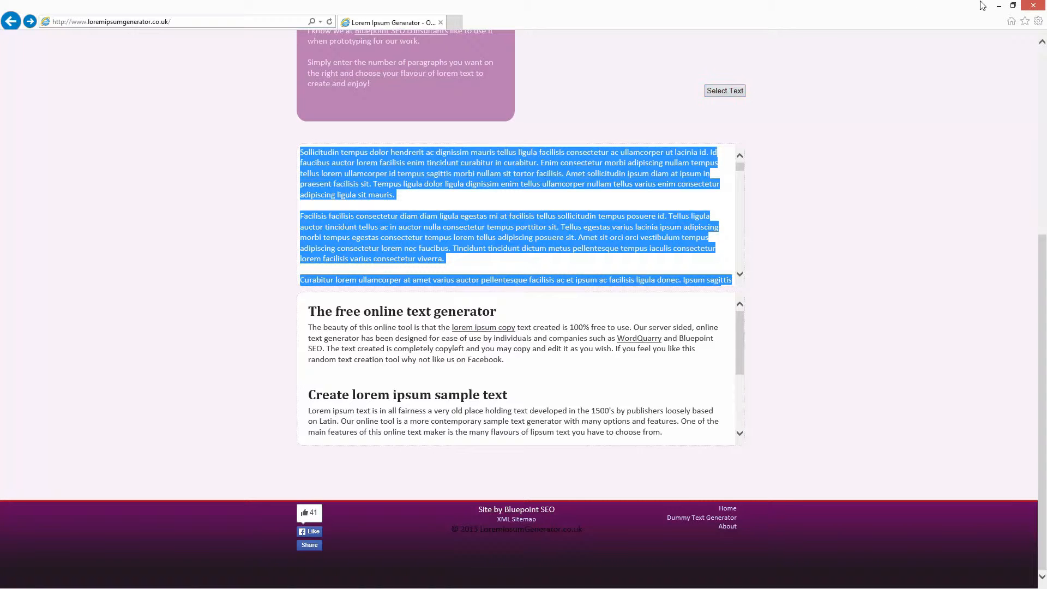
right_click(596, 184)
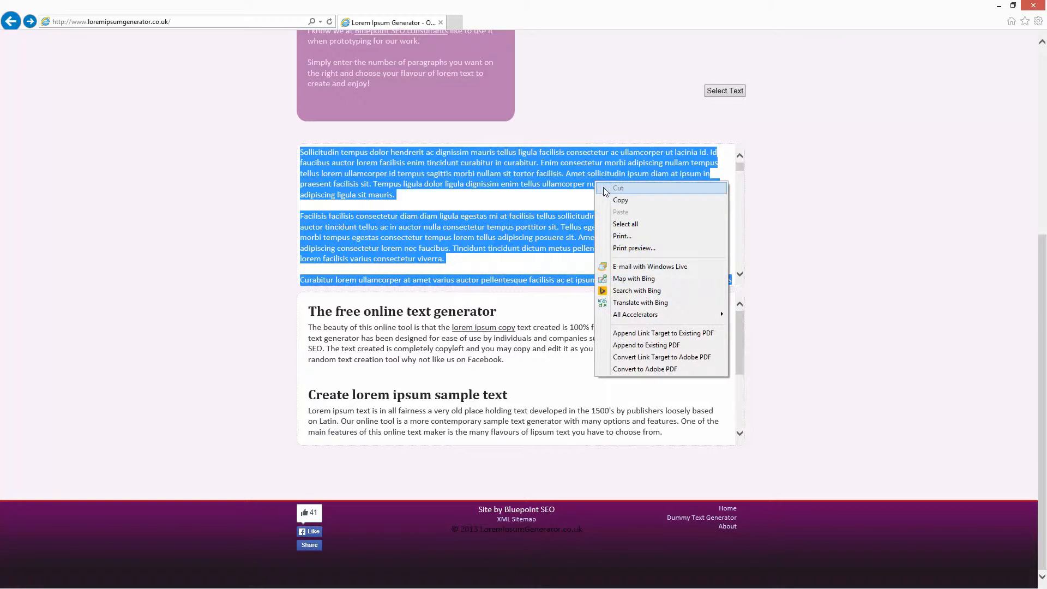
left_click(631, 202)
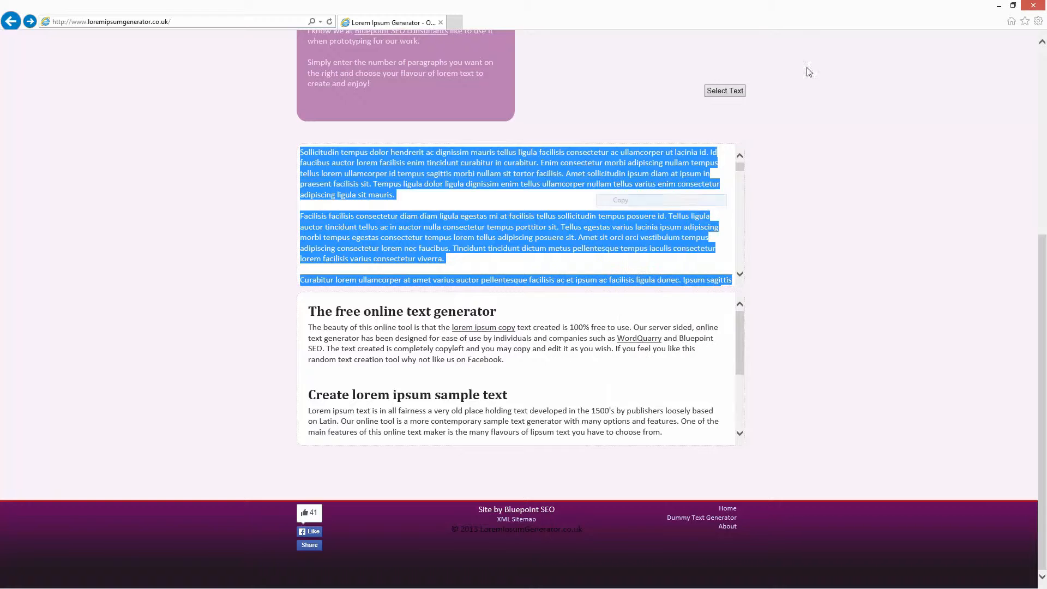
Switch back to the blank Word document and paste the copied lorem ipsum text
left_click(1001, 7)
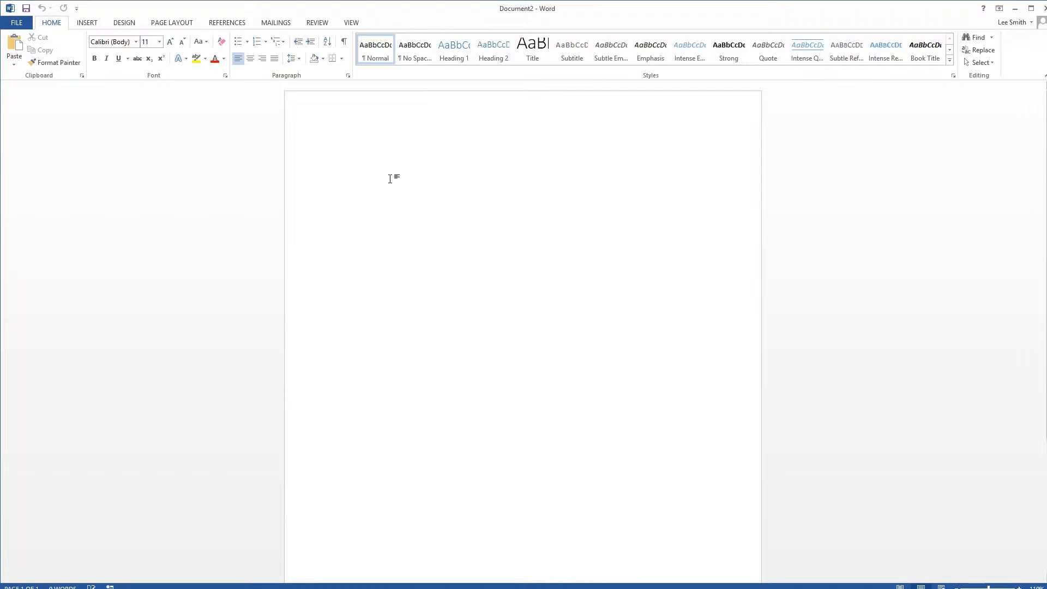
right_click(360, 155)
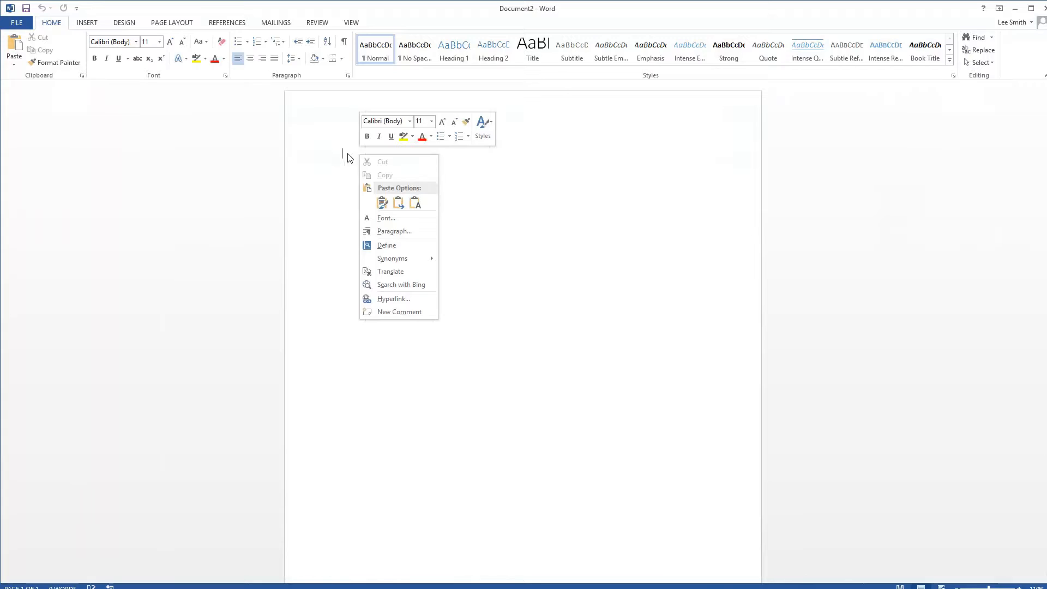
left_click(348, 158)
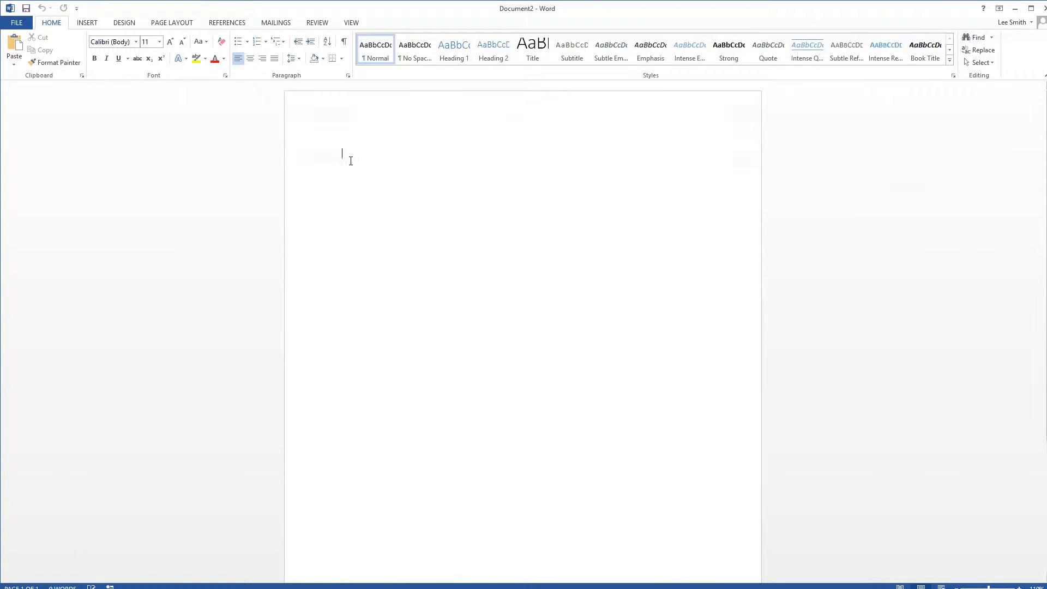
key("ctrl+v")
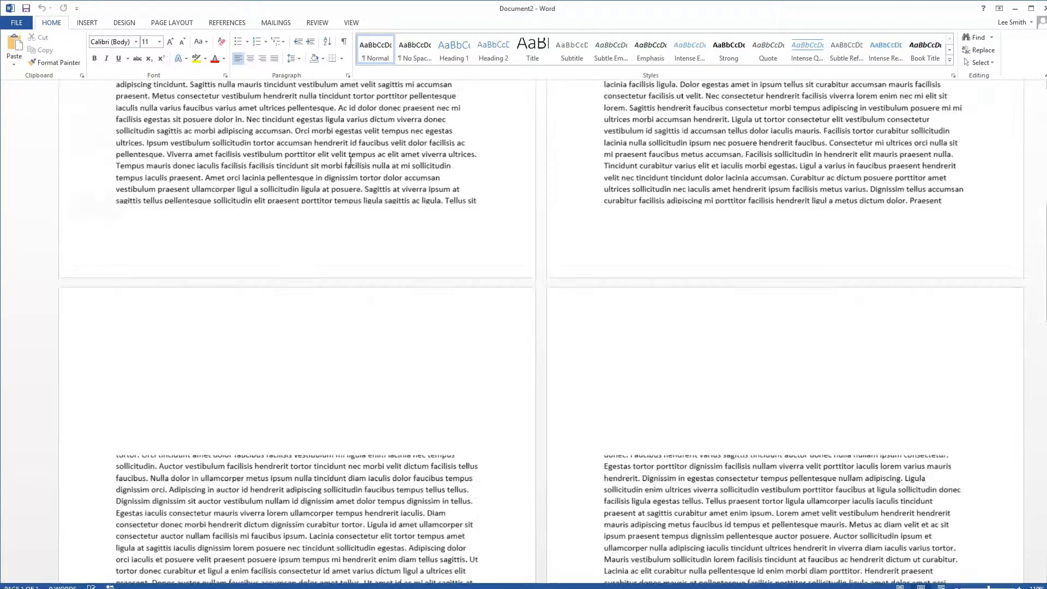
Delete the "See more at" web link at the end of the pasted text and dismiss the spelling warning
scroll(335, 217, "down", 10)
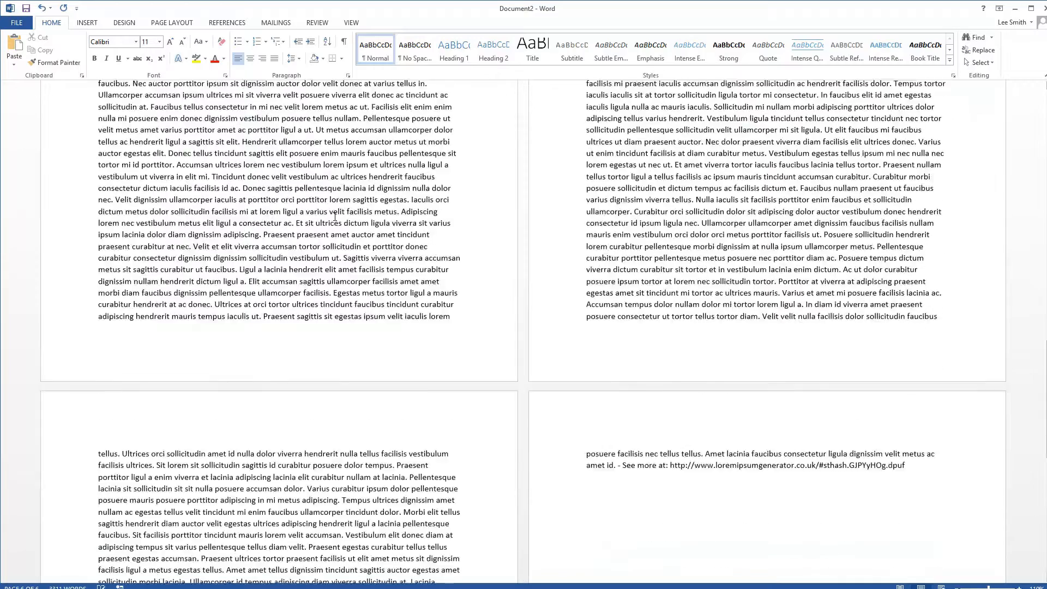
scroll(627, 337, "down", 10)
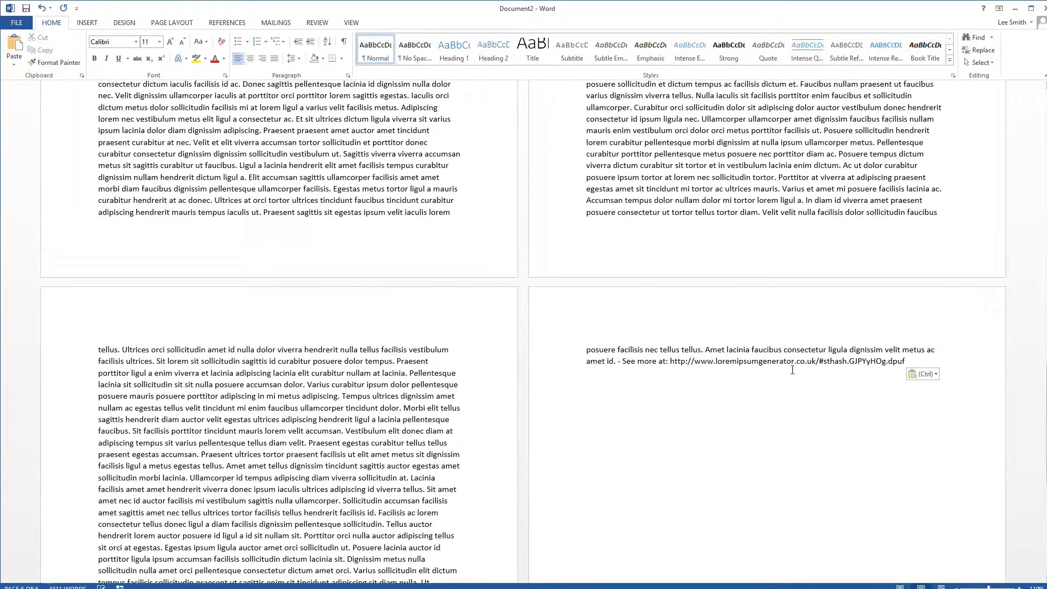
left_click_drag(900, 361, 618, 363)
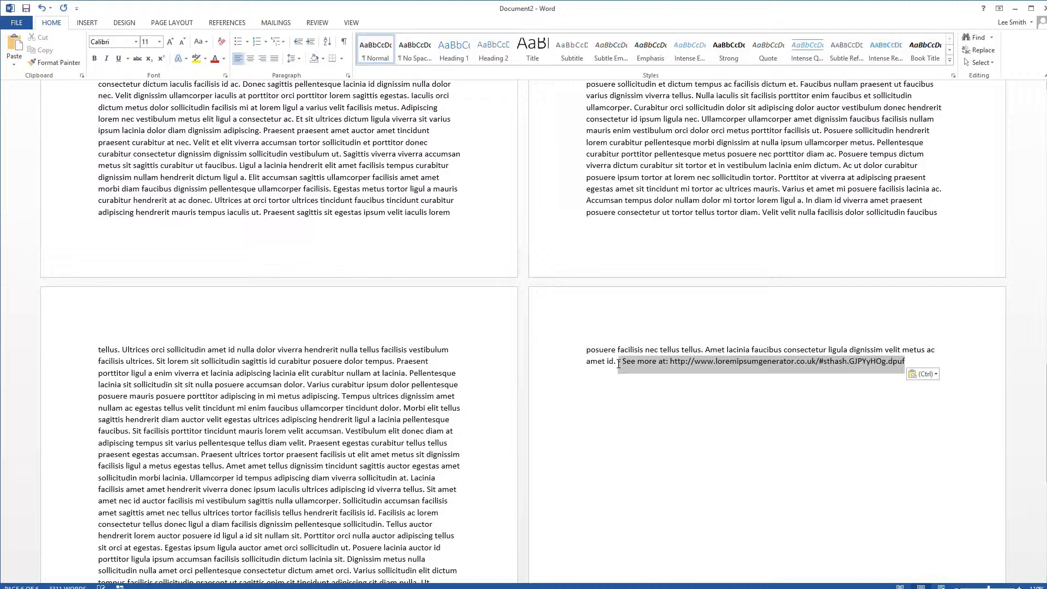
key("Delete")
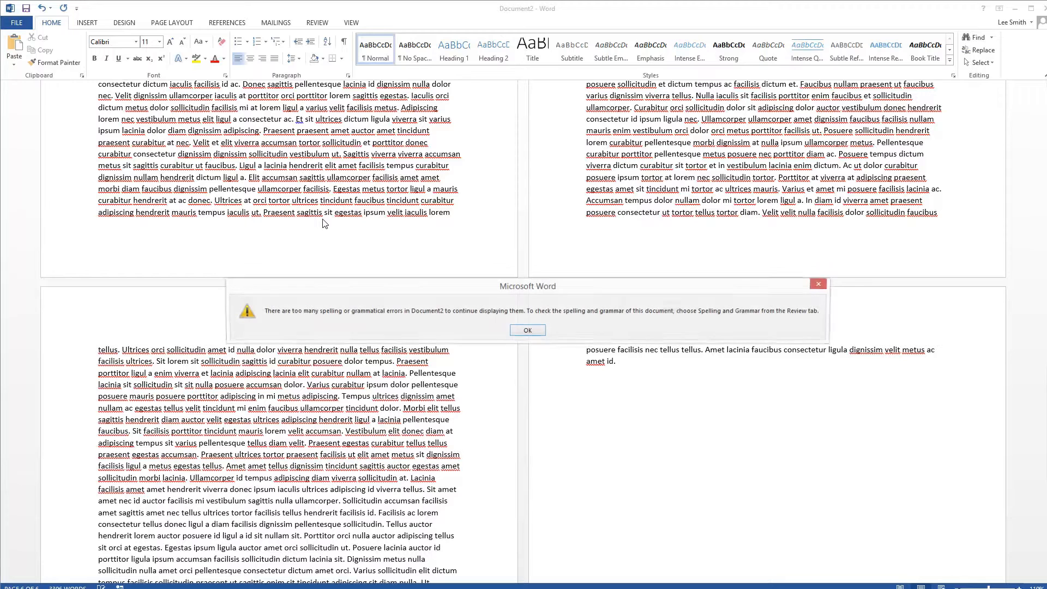
left_click(527, 331)
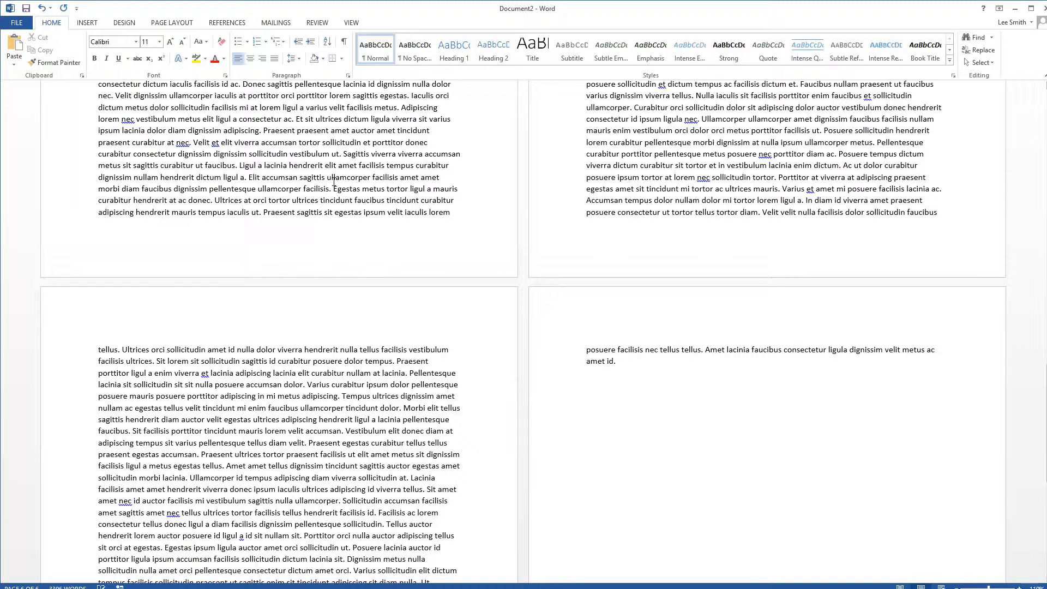
Turn off the proofing options for spelling as you type, marking grammar errors, frequently confused words and grammar with spelling
left_click(14, 22)
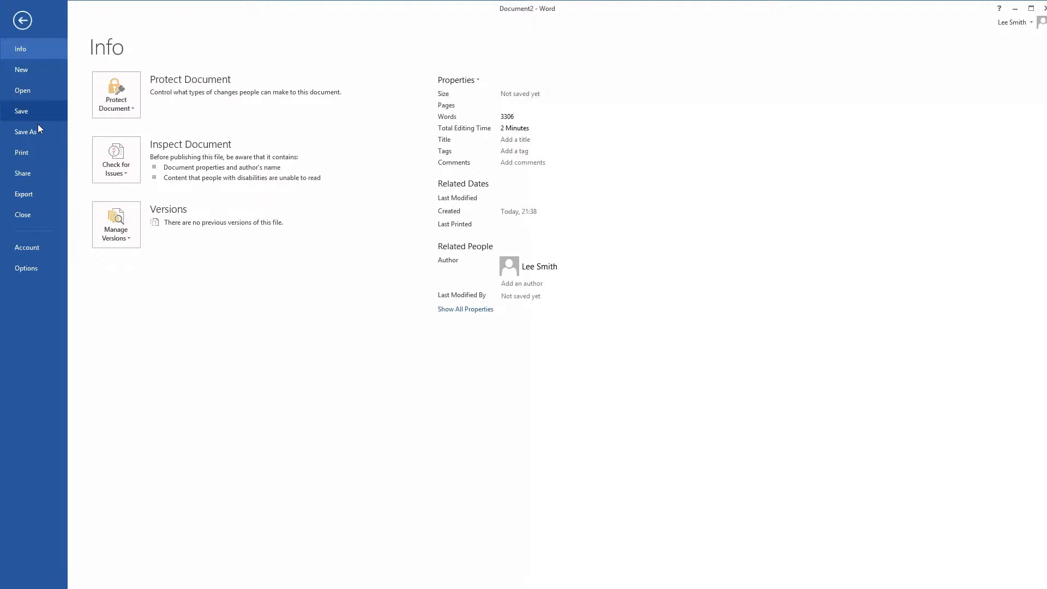
left_click(45, 269)
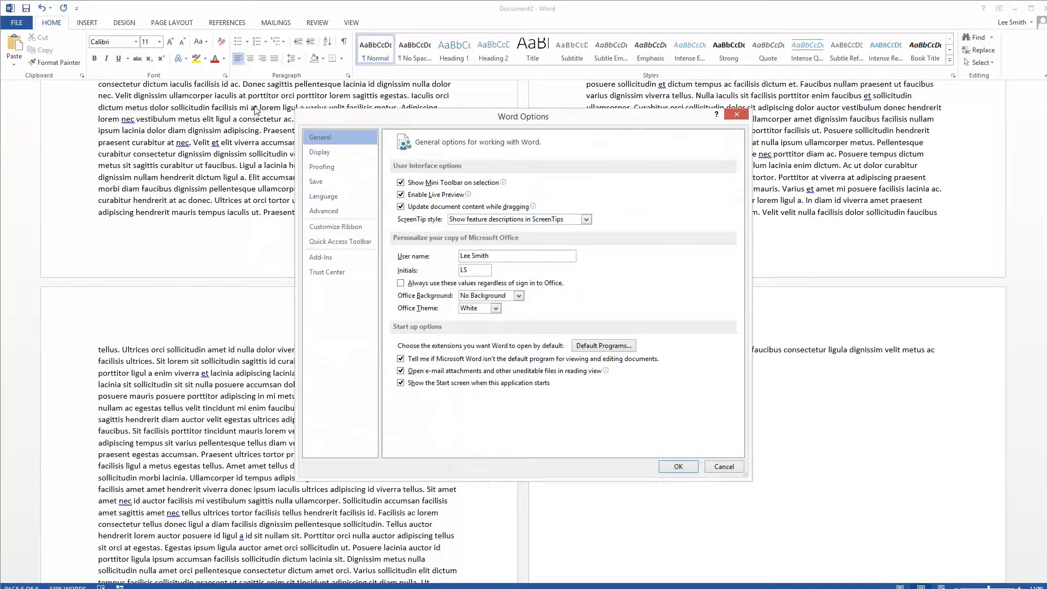
left_click(336, 166)
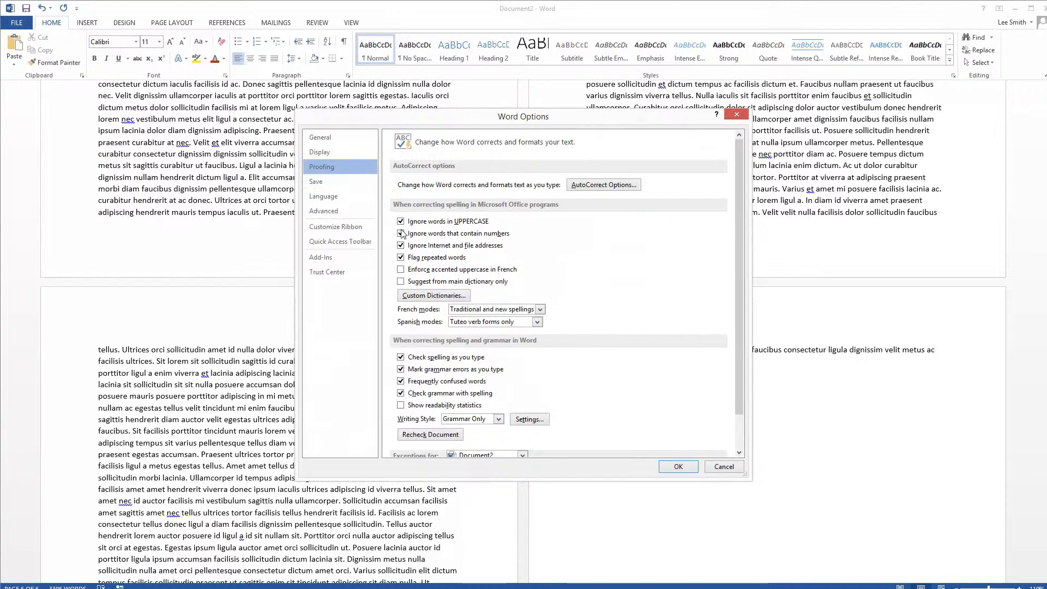
left_click(431, 358)
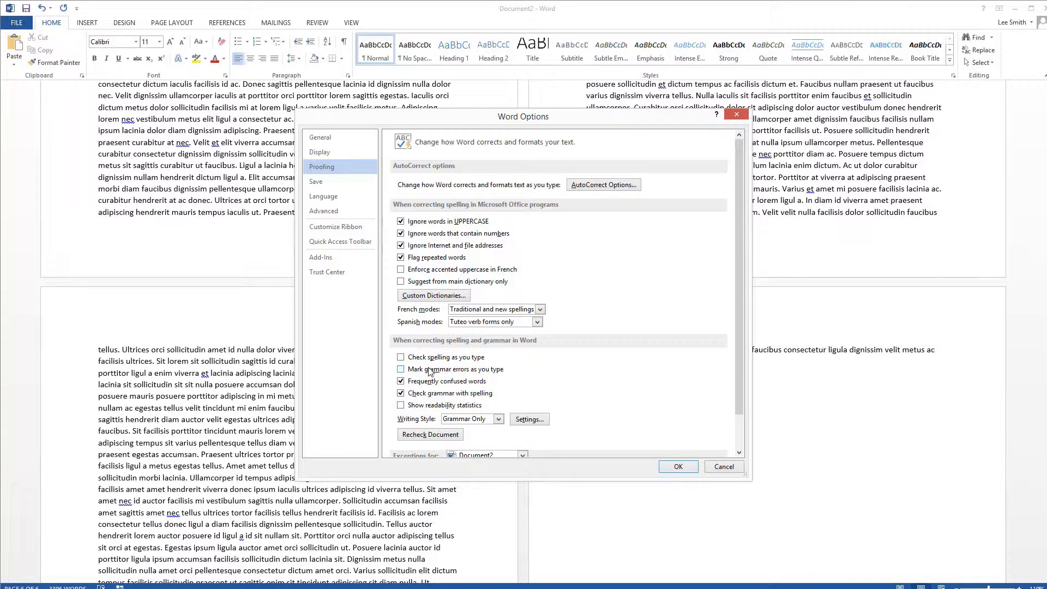
left_click(433, 382)
left_click(431, 395)
left_click(676, 467)
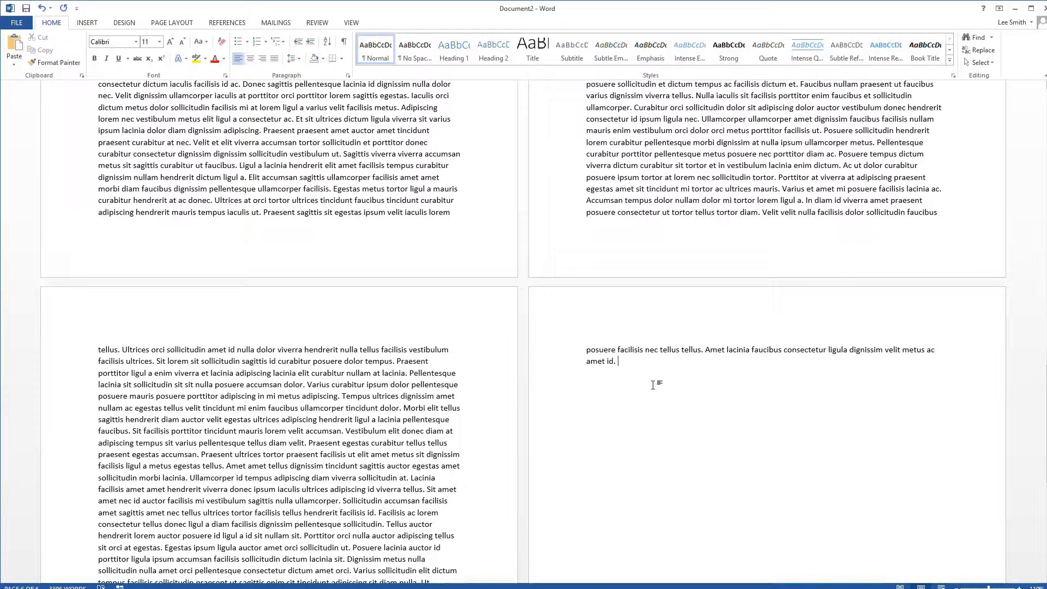
Copy the whole document text and paste it four times below the last paragraph
key("ctrl+a")
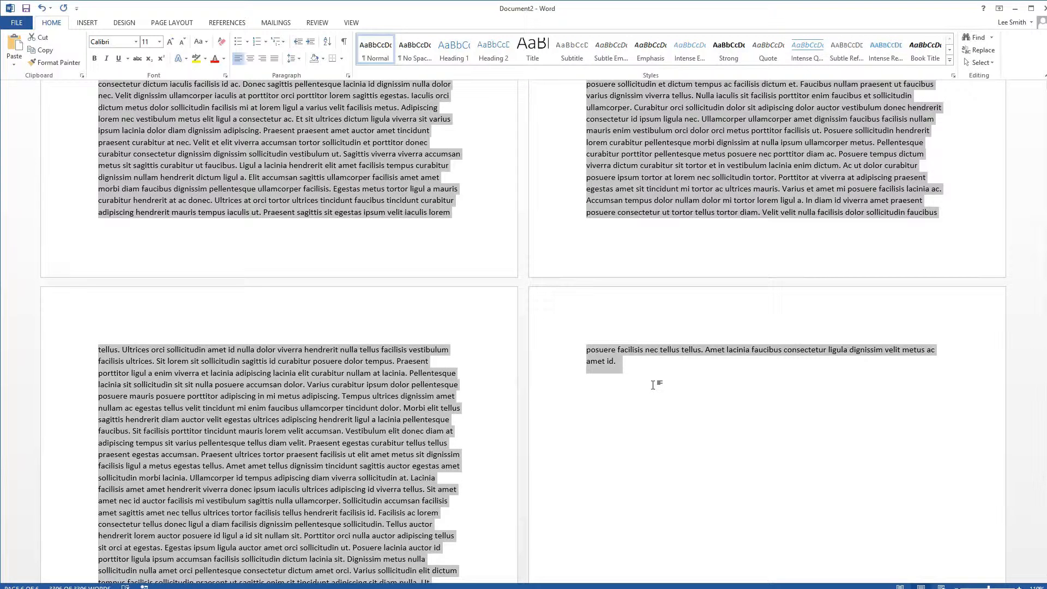
left_click(654, 385)
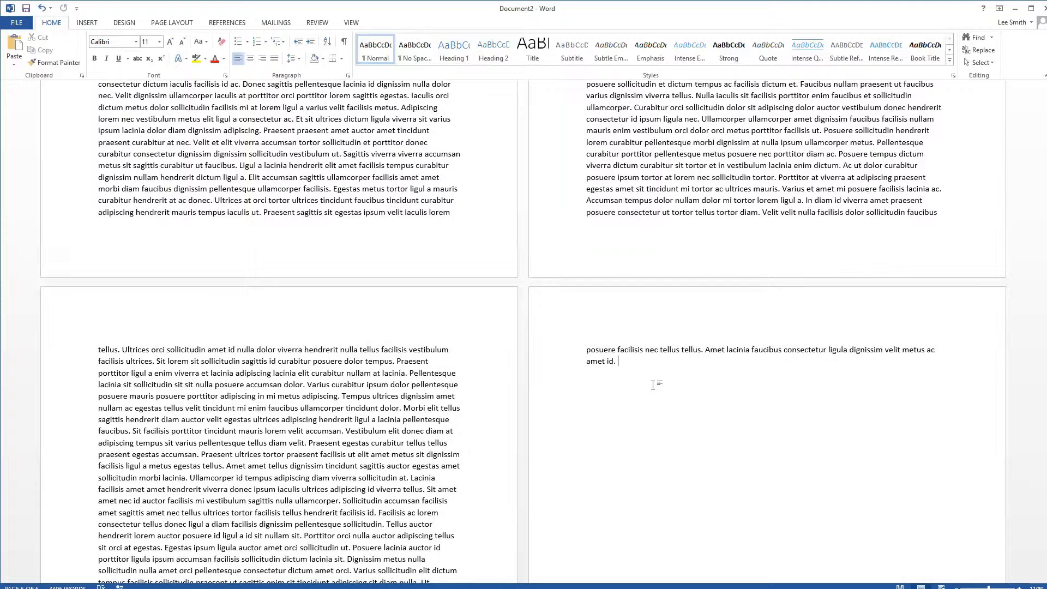
key("Return")
key("ctrl+v")
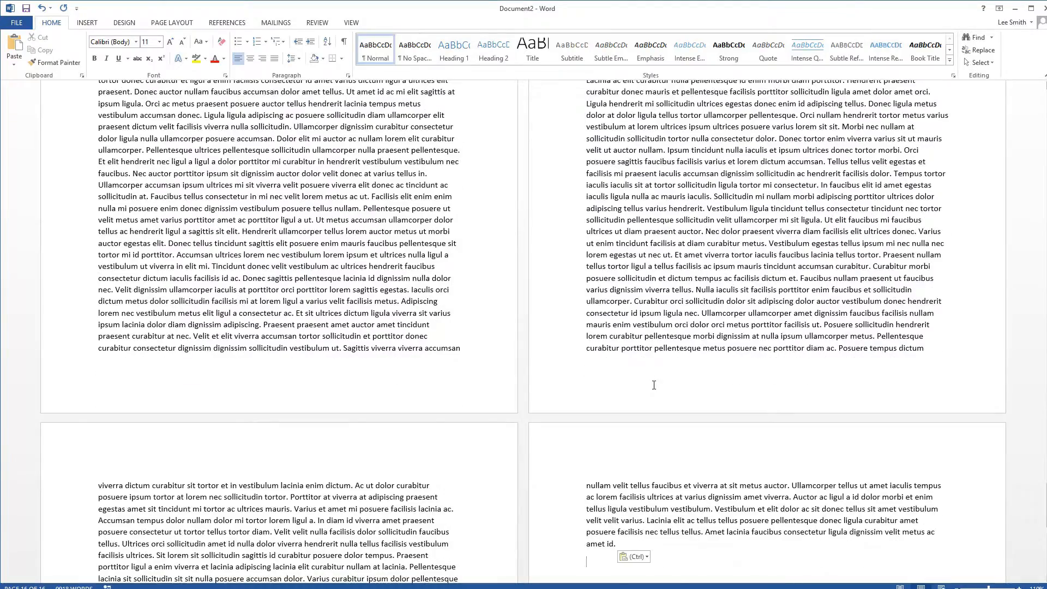
key("ctrl+v")
key("ctrl+v")
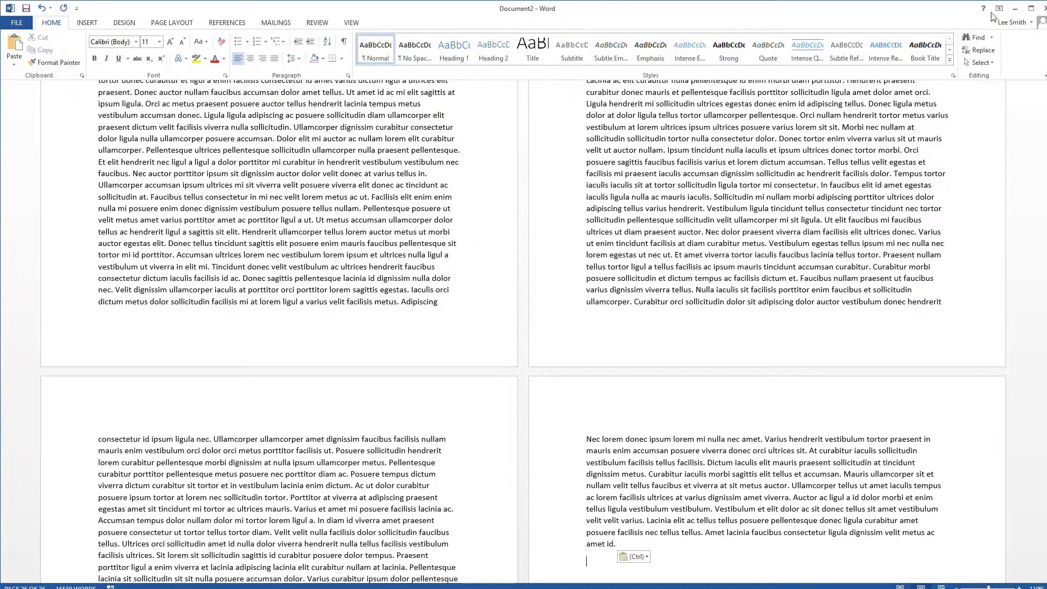
Maximize the document window and look back through the pages to the start of the document
left_click(1031, 8)
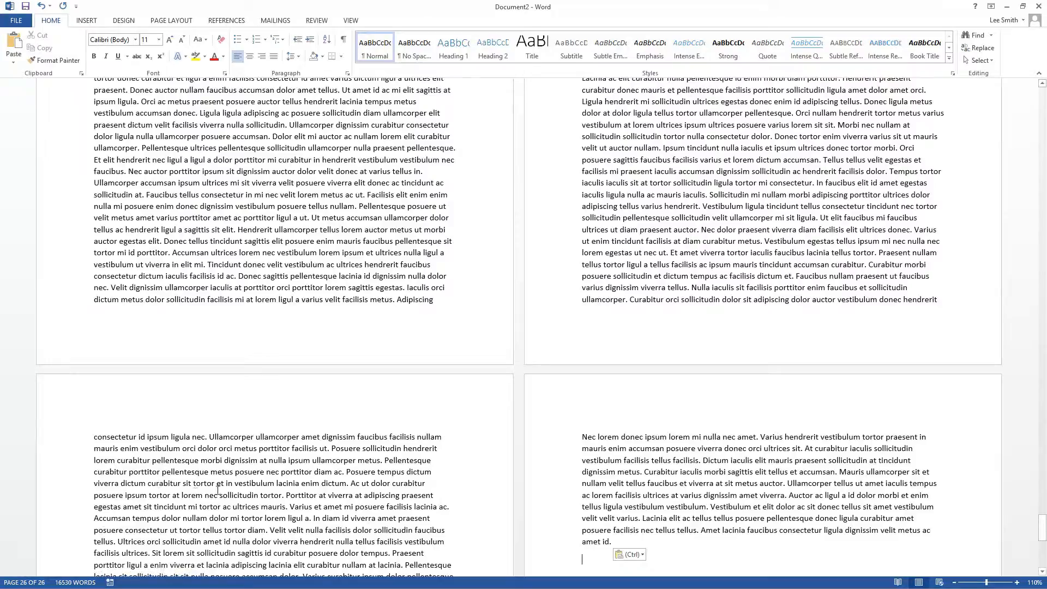
key("ctrl+v")
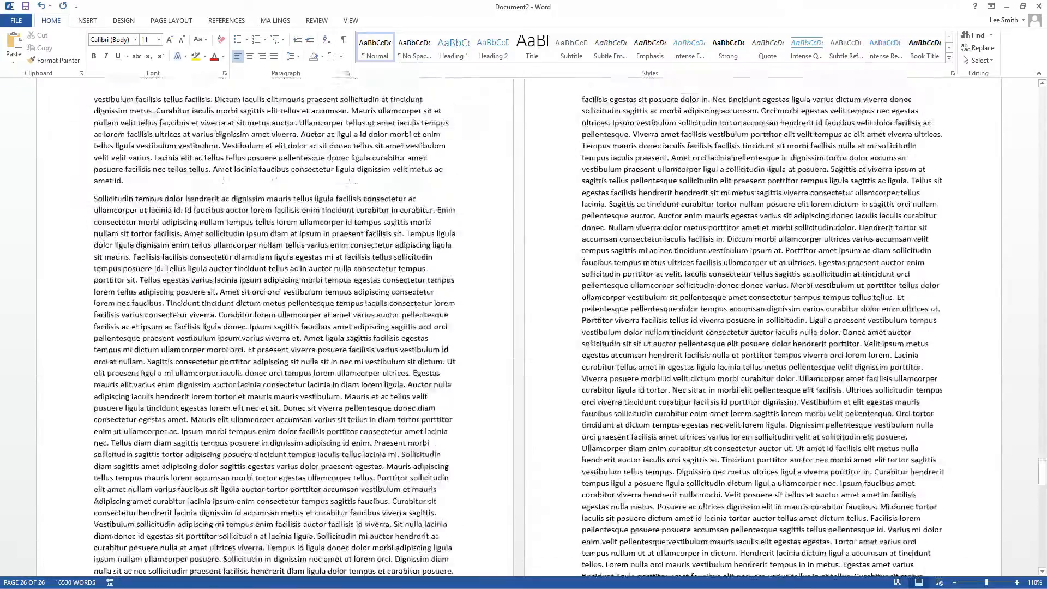
scroll(221, 489, "up", 20)
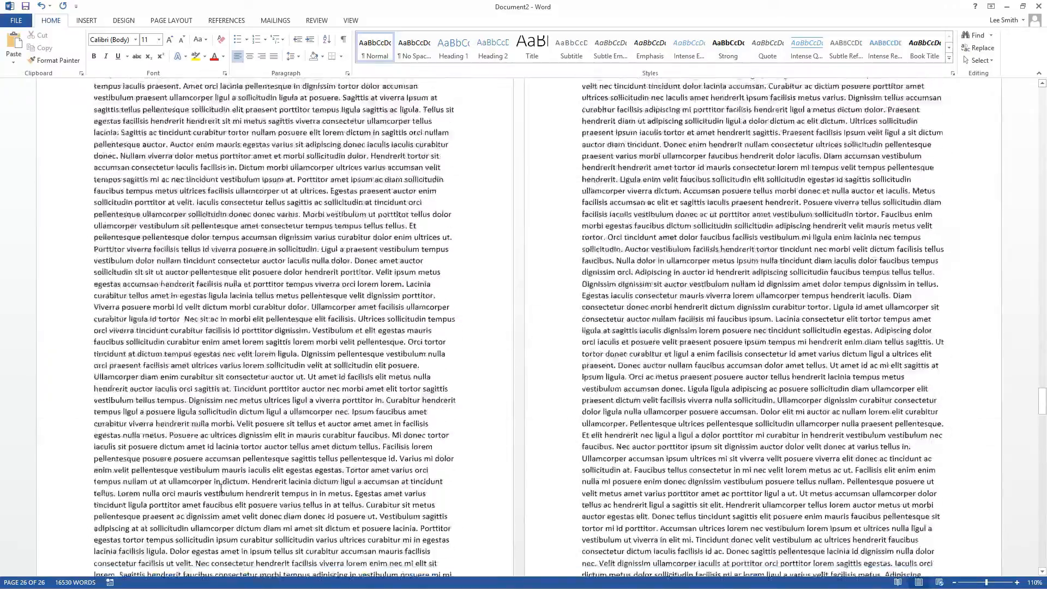
scroll(221, 489, "up", 20)
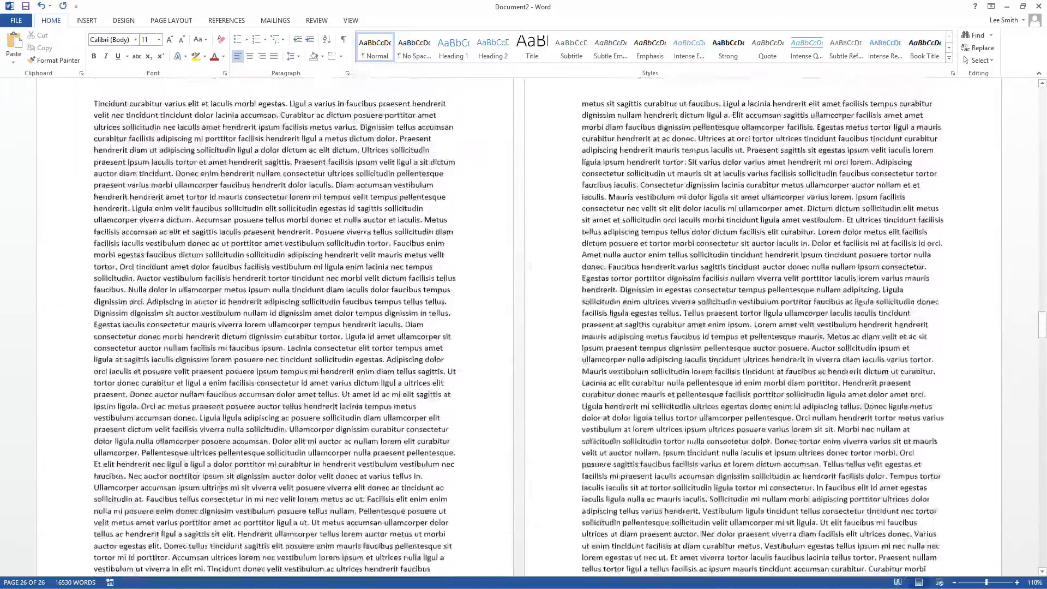
scroll(221, 489, "up", 20)
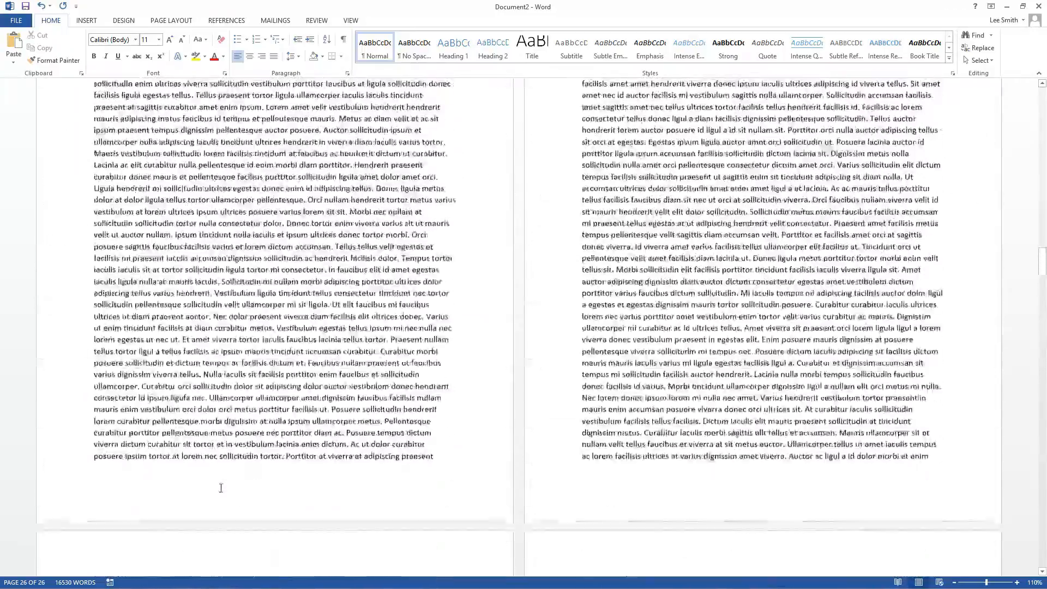
scroll(221, 488, "up", 20)
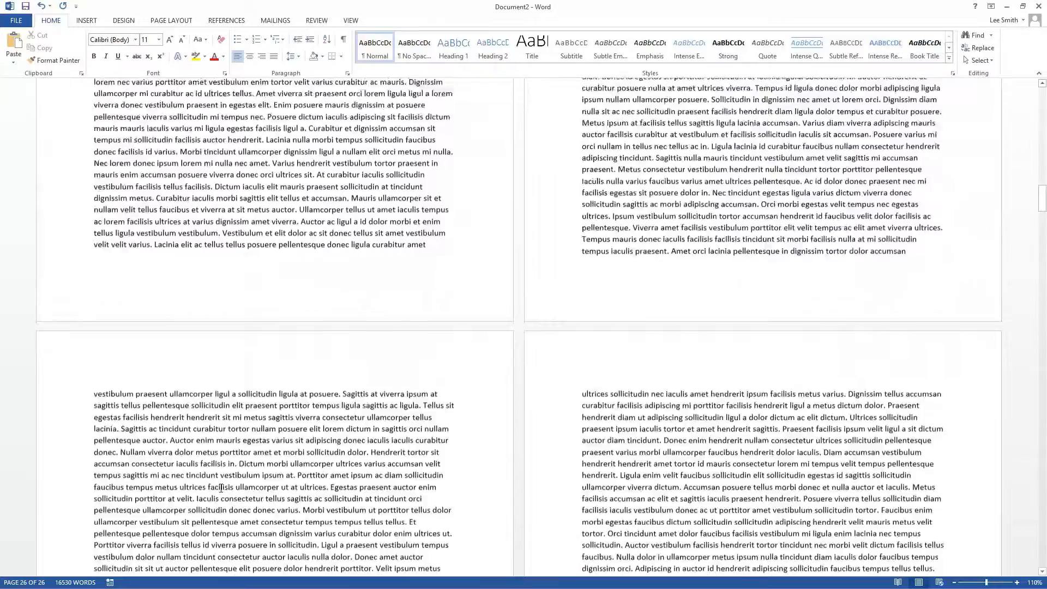
scroll(221, 487, "up", 20)
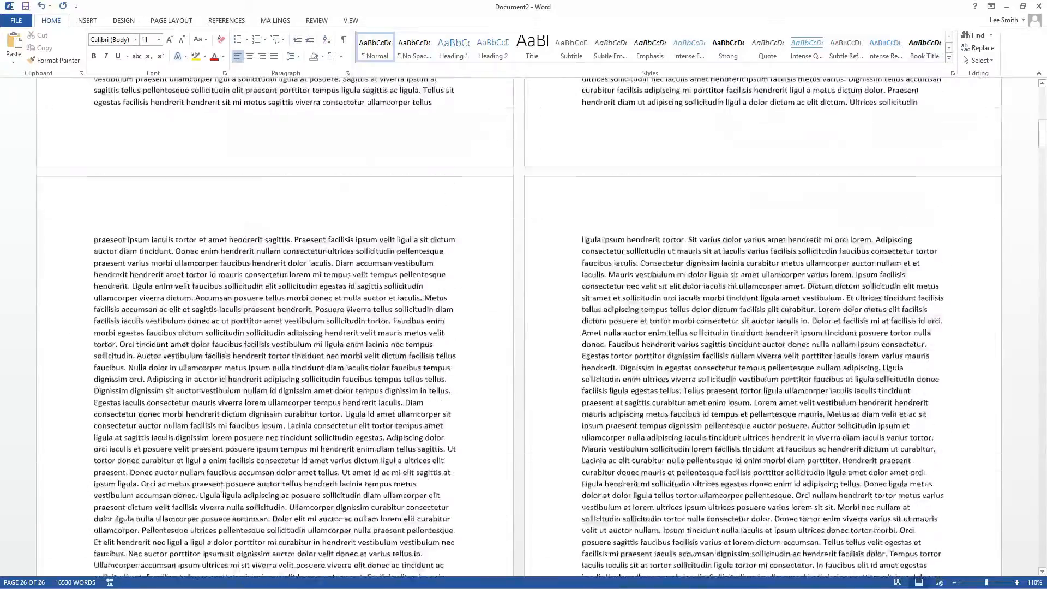
scroll(221, 488, "up", 12)
scroll(221, 487, "up", 5)
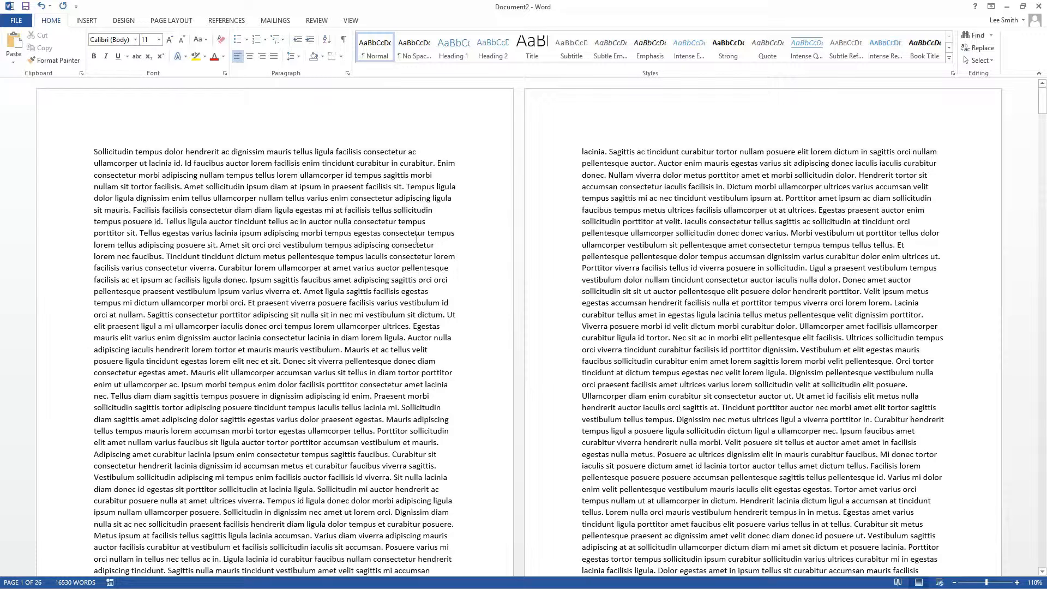
Start new paragraphs at "Ut elit praesent" on page 1 and at "Ullamcorper amet facilisis" on page 2
left_click(448, 315)
key("Return")
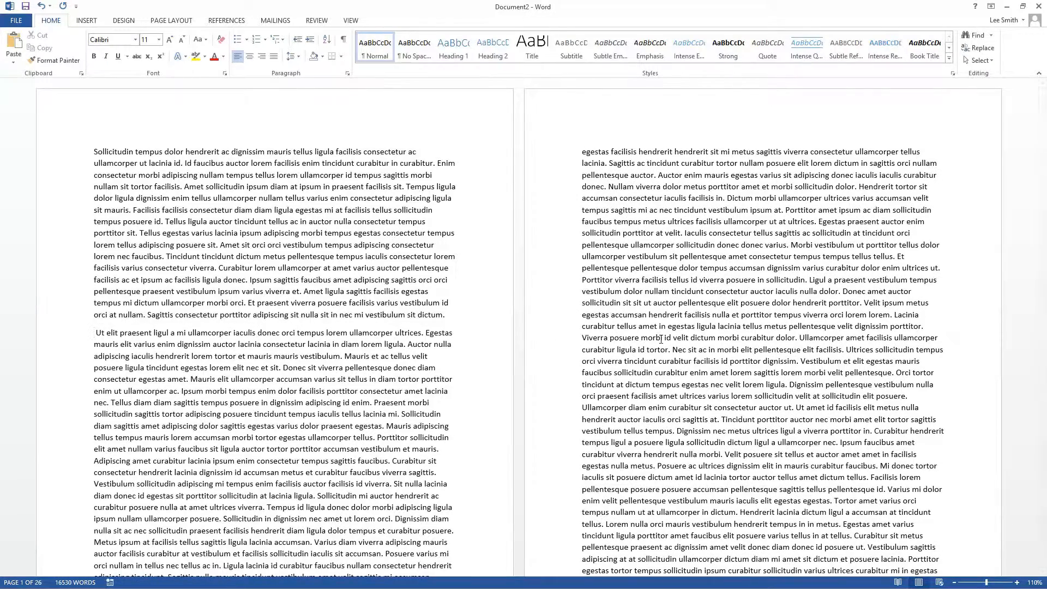
left_click(800, 337)
key("Return")
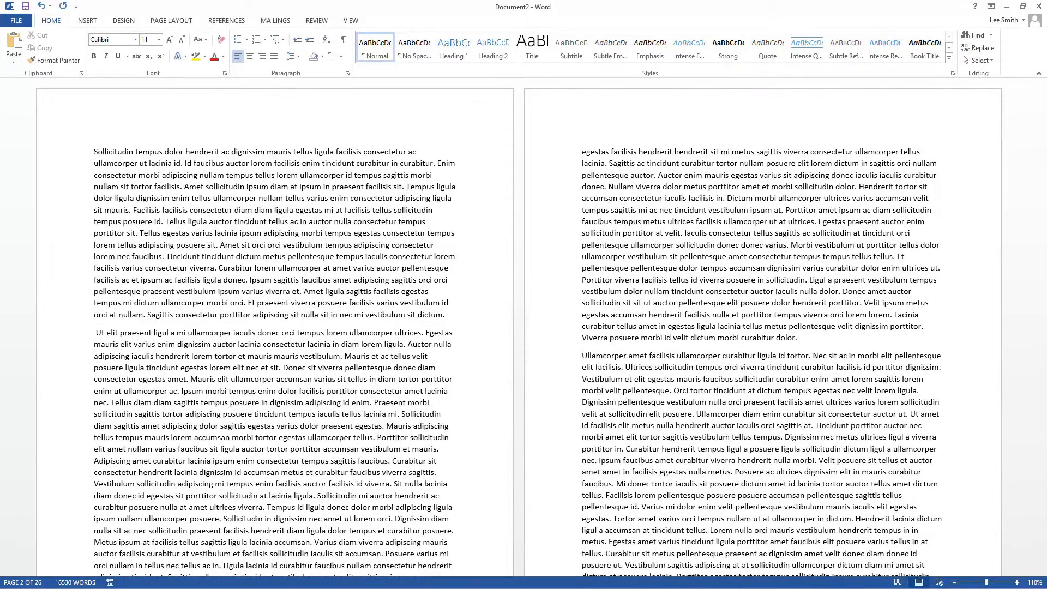
Start new paragraphs at "Tempus id ligula" on page 1 and at "Facilisis lorem pellentesque" on page 2
scroll(473, 380, "down", 3)
left_click(267, 369)
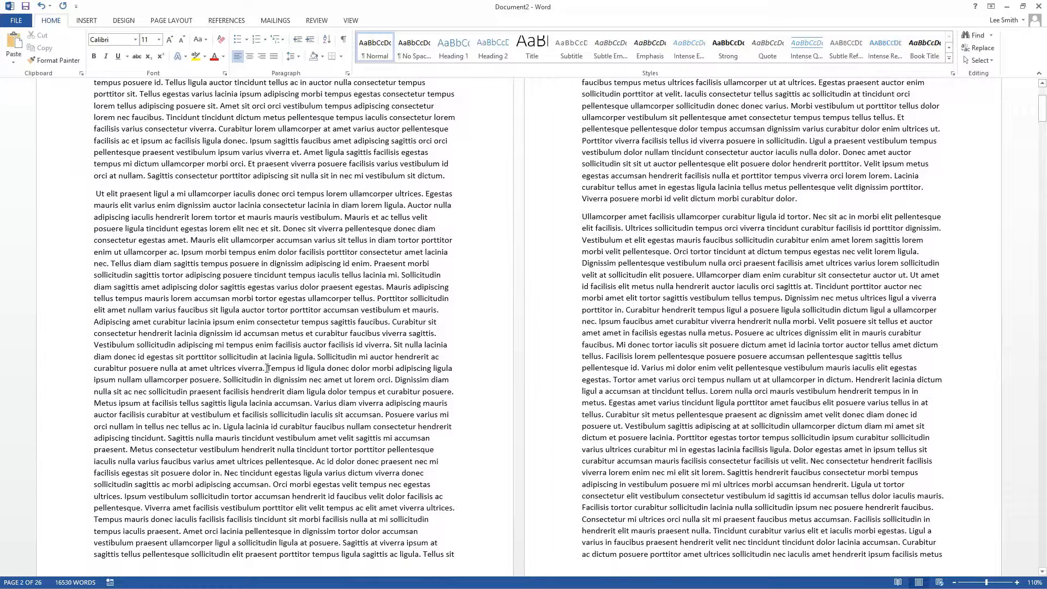
key("Return")
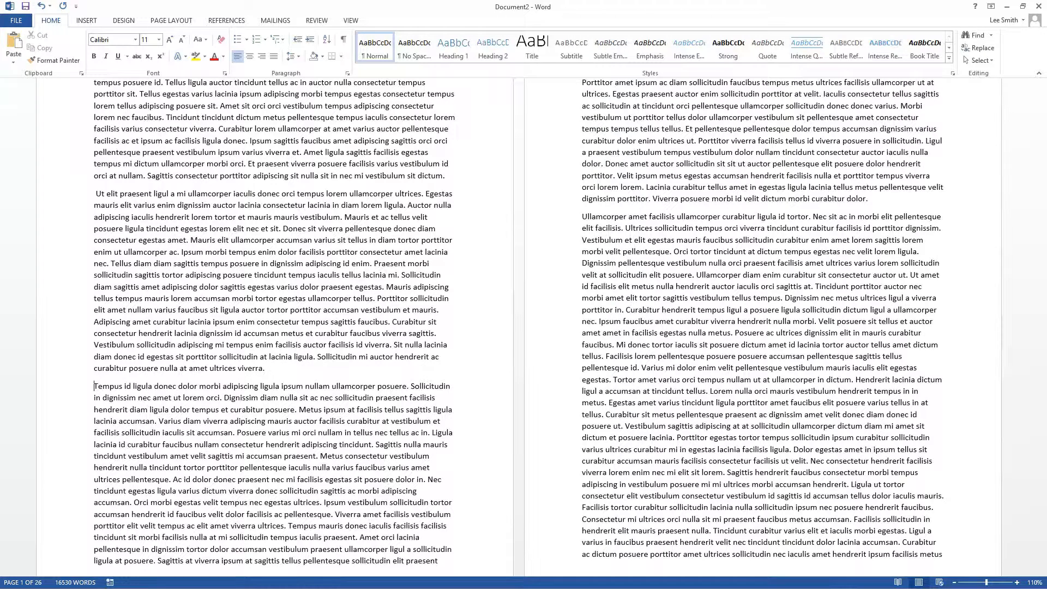
left_click(605, 356)
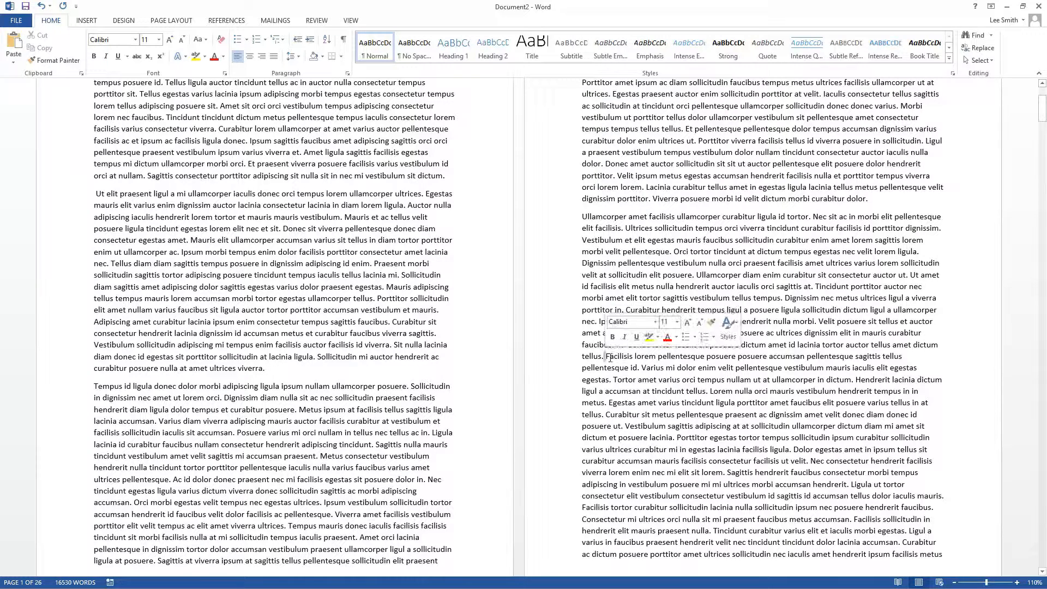
key("Return")
Start new paragraphs at "Mauris vestibulum" on page 4, "Sagittis hendrerit" on page 2 and "Orci morbi egestas" on page 1
scroll(616, 382, "down", 5)
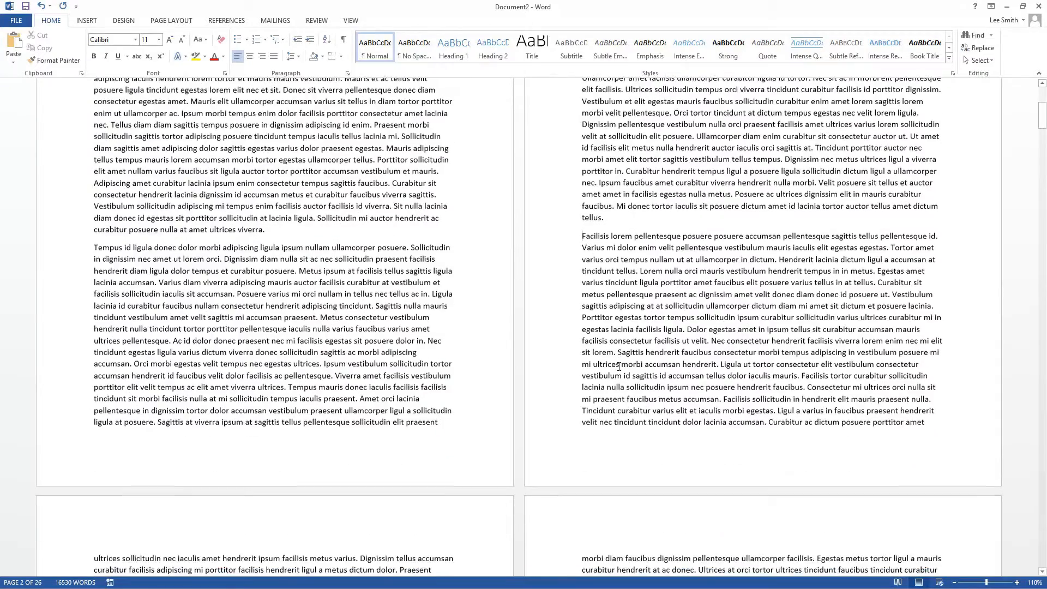
scroll(613, 403, "down", 4)
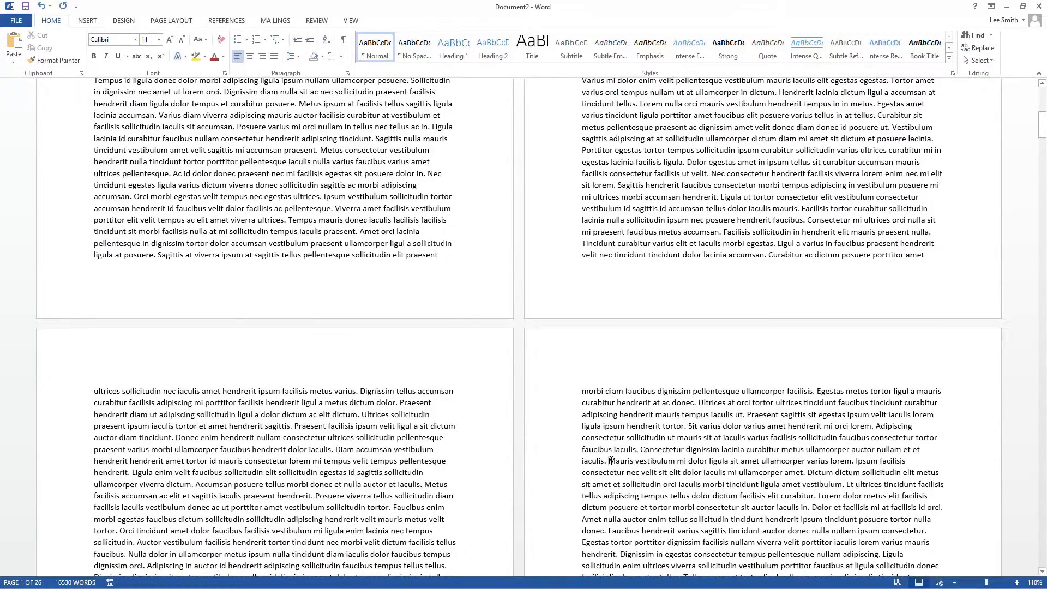
key("Return")
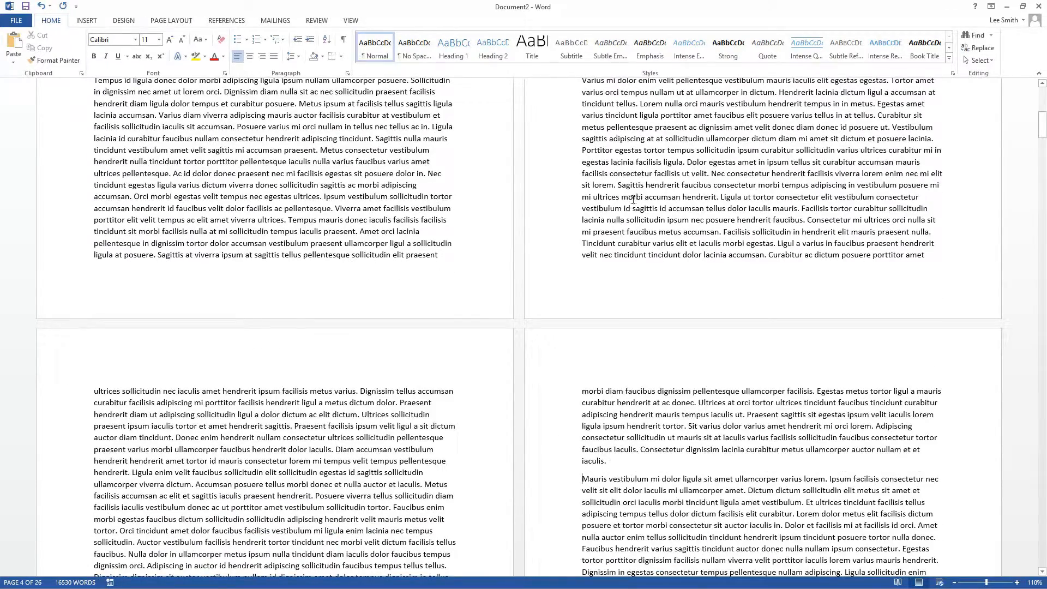
left_click(620, 185)
key("Return")
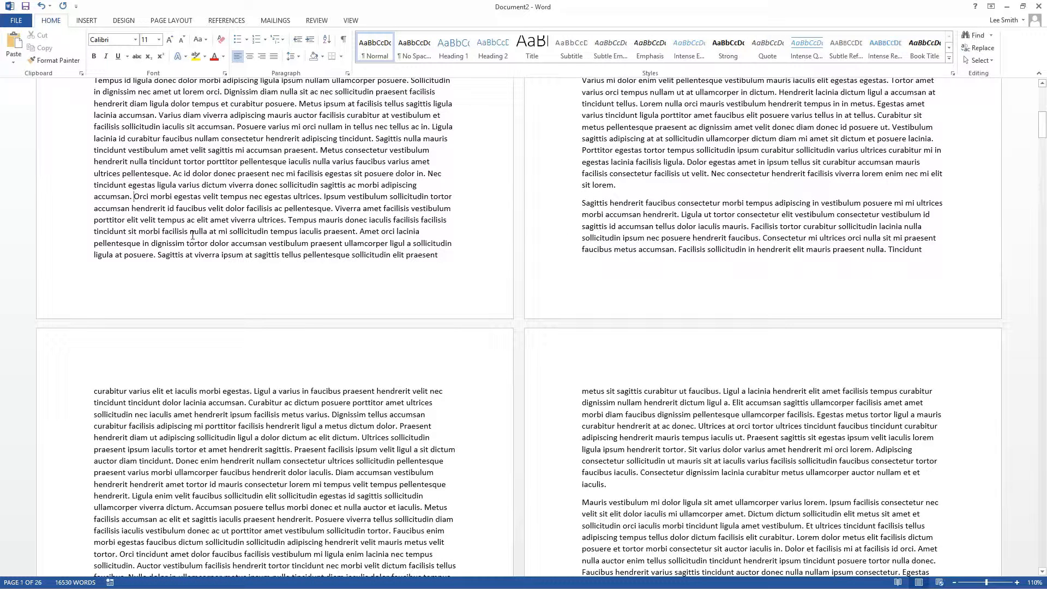
key("Return")
Insert blank paragraphs above the first paragraph of the document and enter "This is my Title" on the first line
scroll(192, 235, "up", 6)
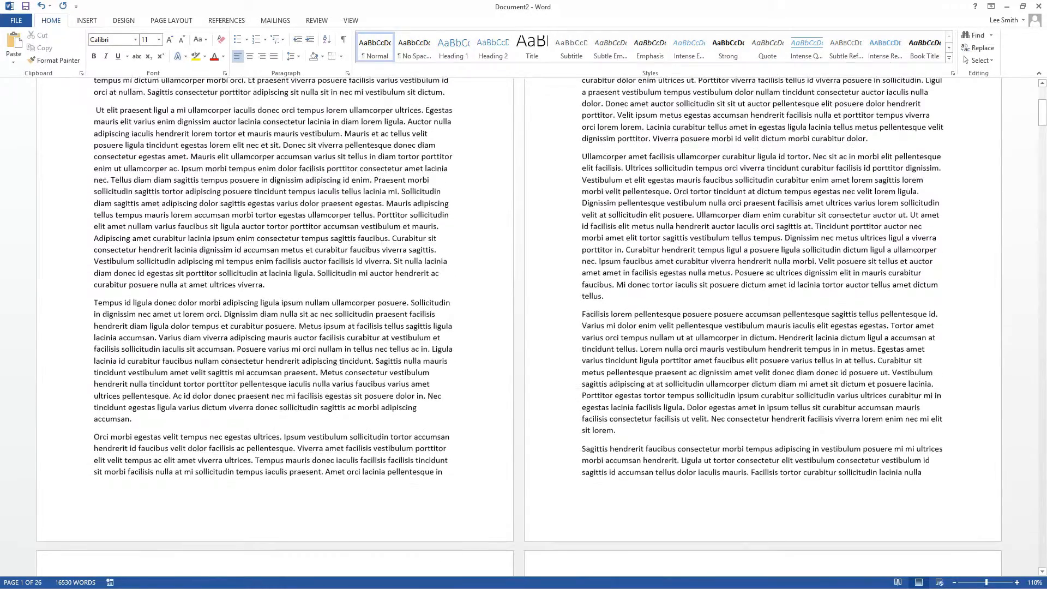
scroll(520, 314, "up", 6)
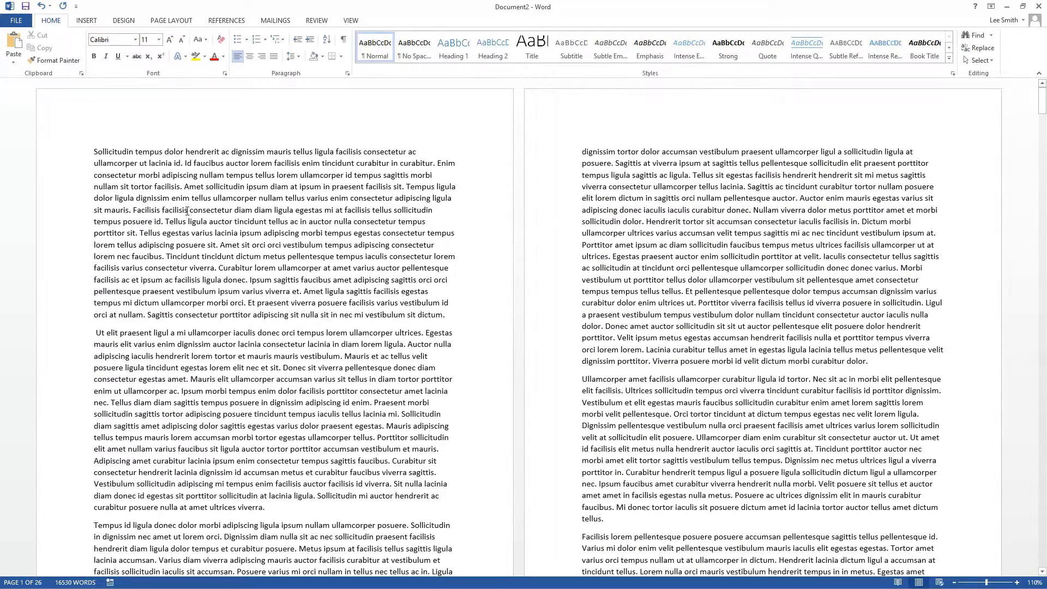
left_click(93, 151)
left_click_drag(104, 151, 94, 153)
left_click(94, 153)
key("Return")
key("Return")
key("Return")
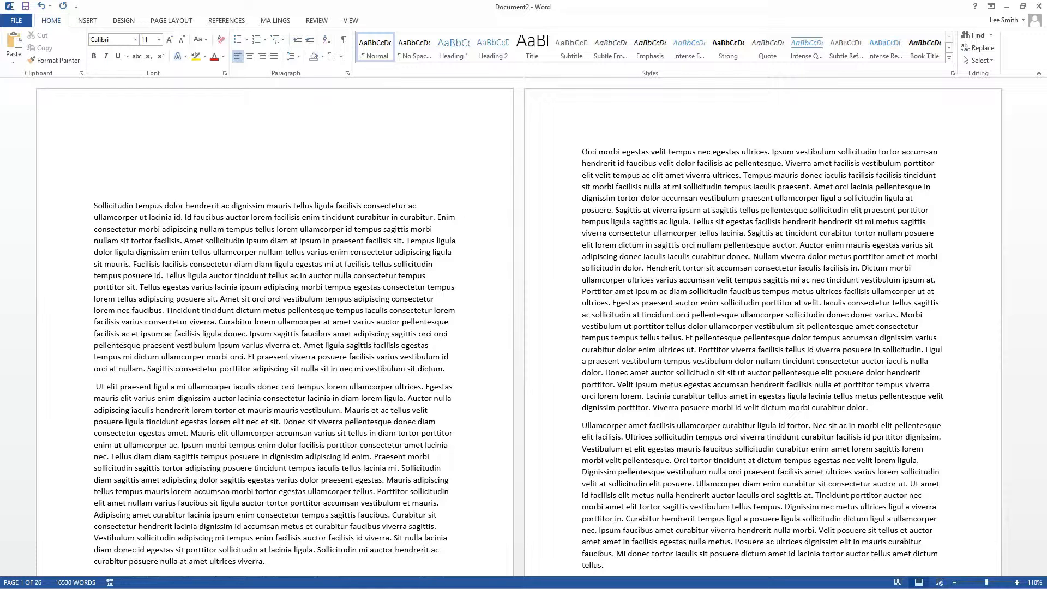
type("This is my Title")
key("Return")
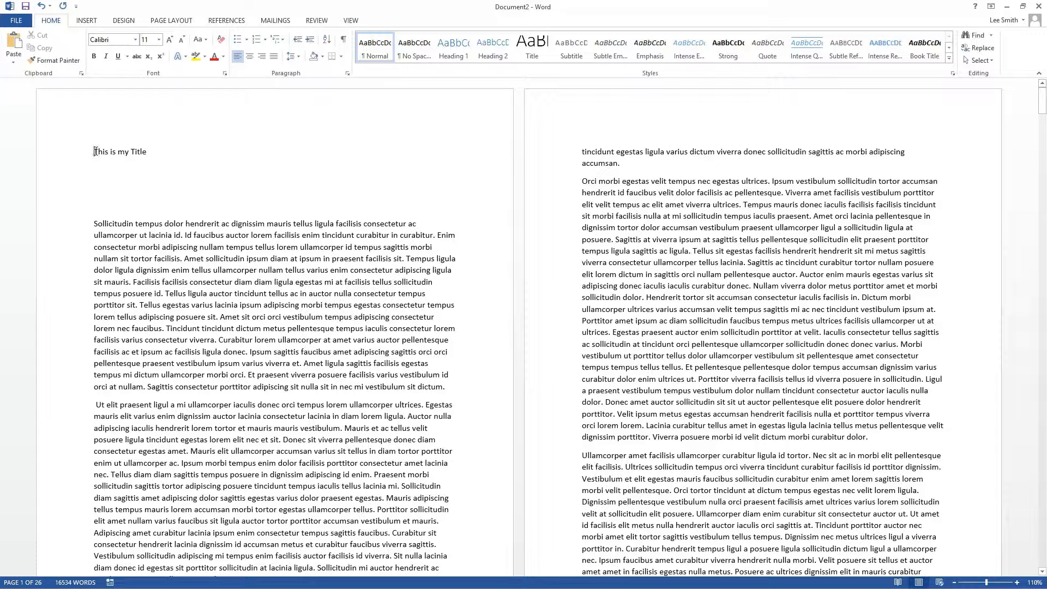
Apply the Title style to "This is my Title" and delete two of the blank paragraphs below it
left_click_drag(95, 151, 146, 150)
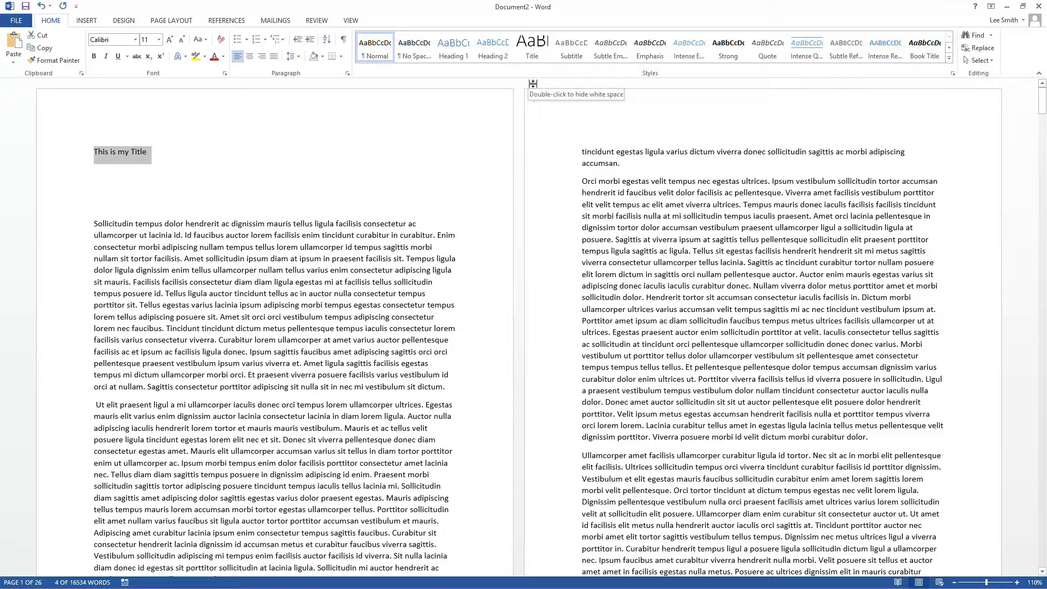
left_click(532, 55)
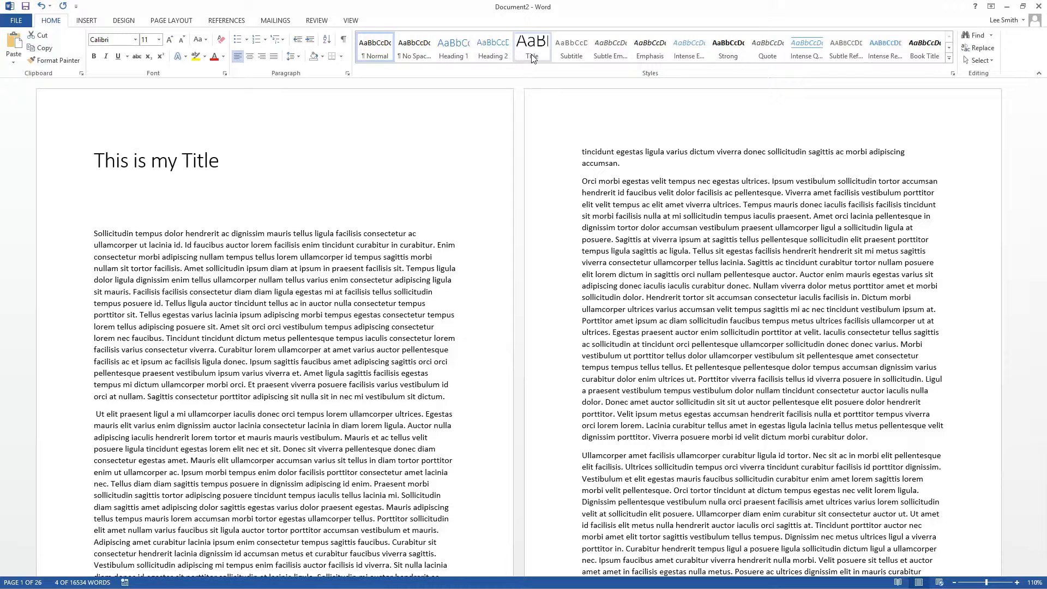
left_click(531, 57)
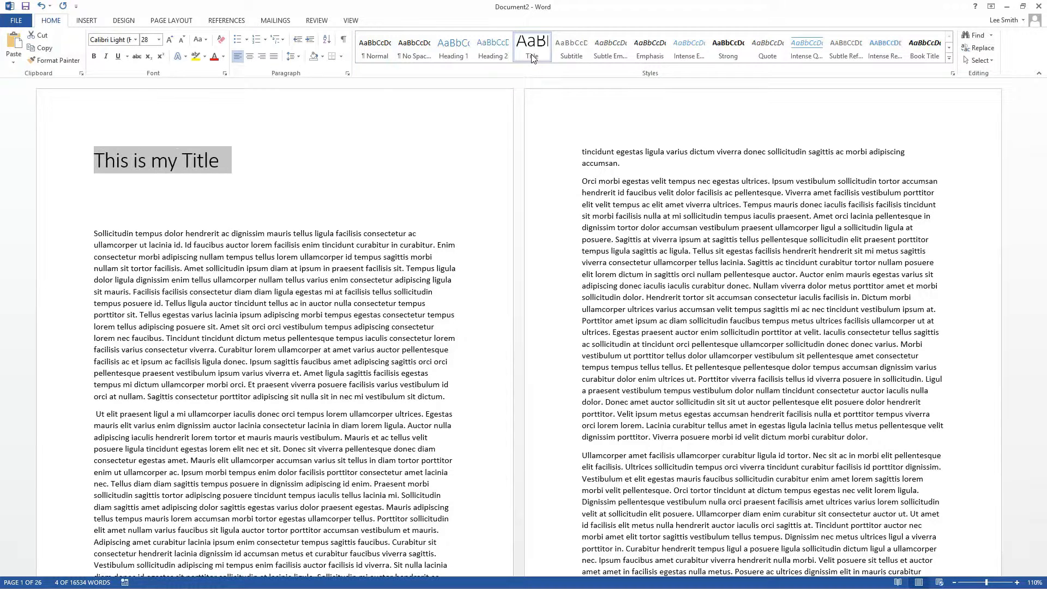
left_click(186, 200)
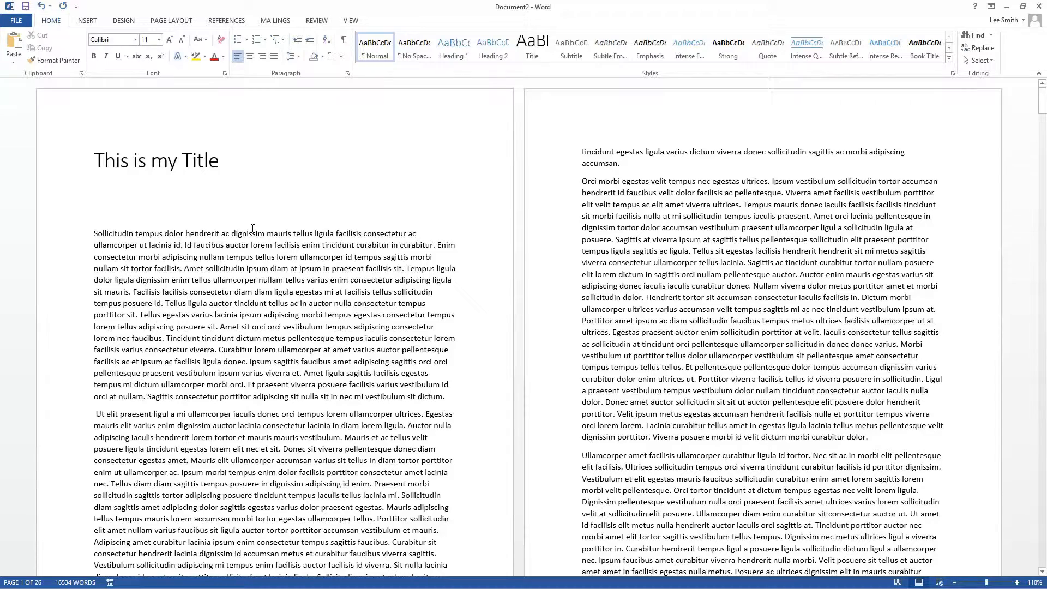
key("Delete")
key("Delete")
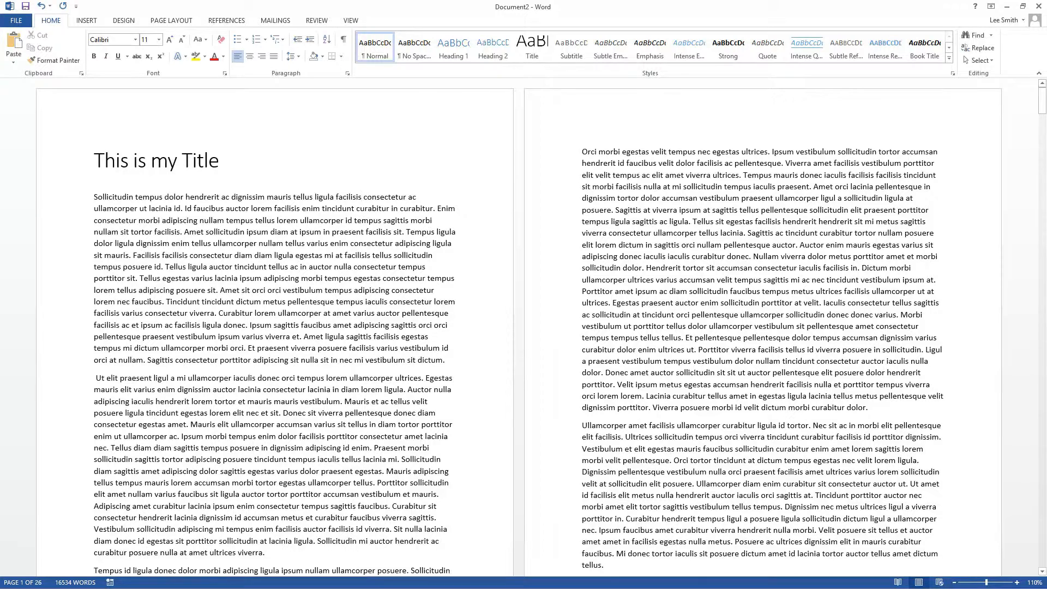
Split the first body paragraph after "tellus ligula facilisis" and capitalize the new paragraph's first word as "Consectetur"
left_click(363, 197)
key("Return")
key("Delete")
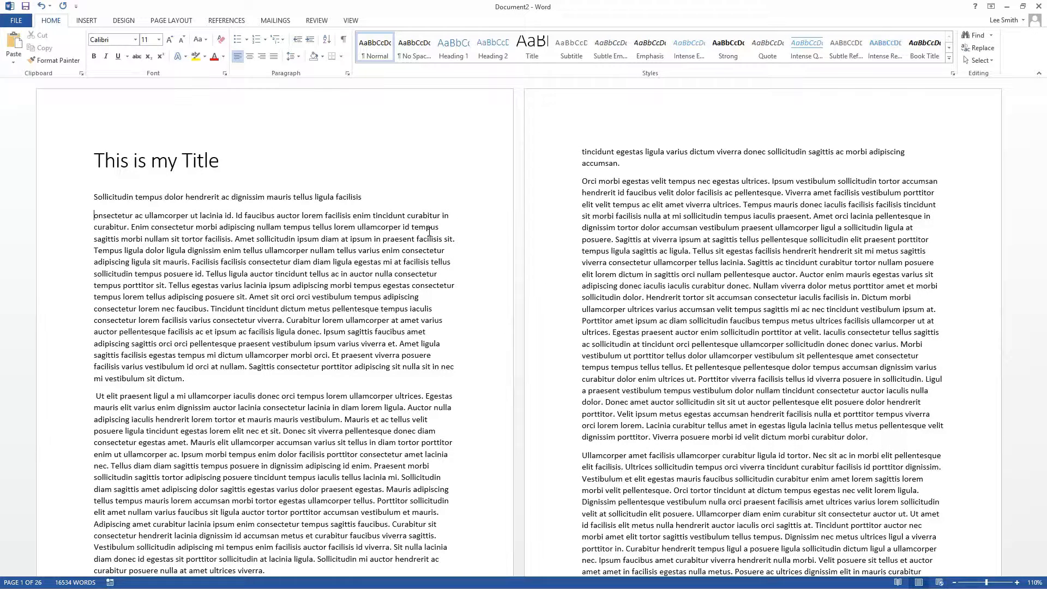
type("C")
key("Left")
key("Left")
key("Left")
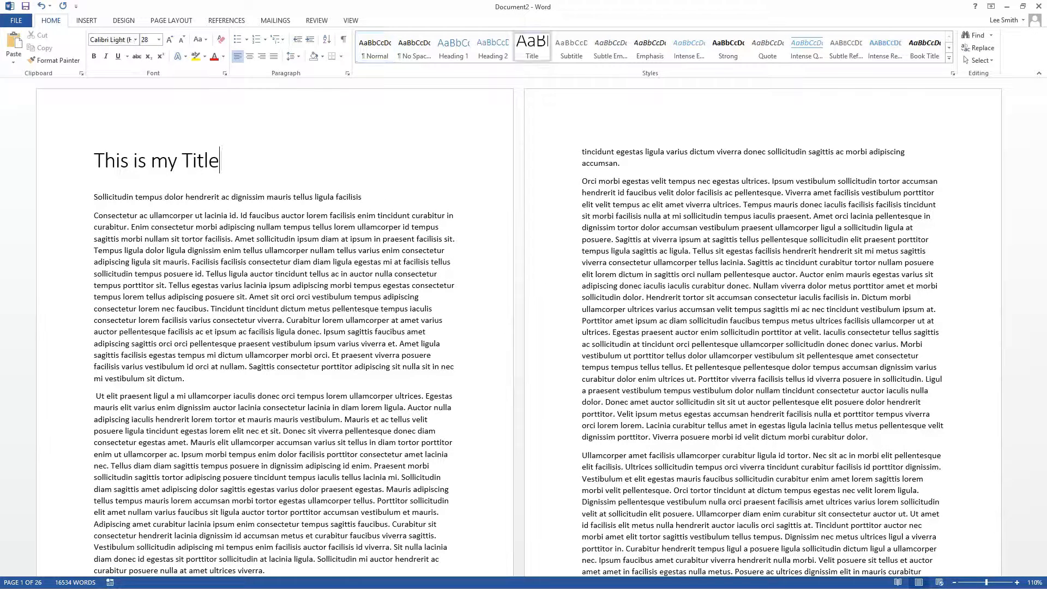
key("Right")
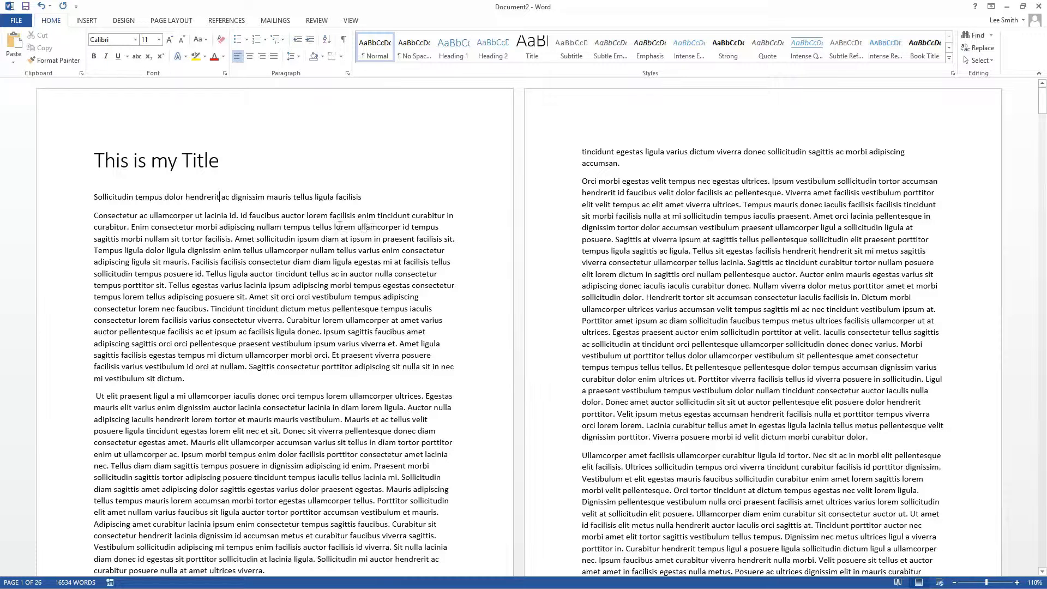
Add a period at the end of the short "Sollicitudin tempus dolor" line below the title
left_click_drag(362, 198, 94, 198)
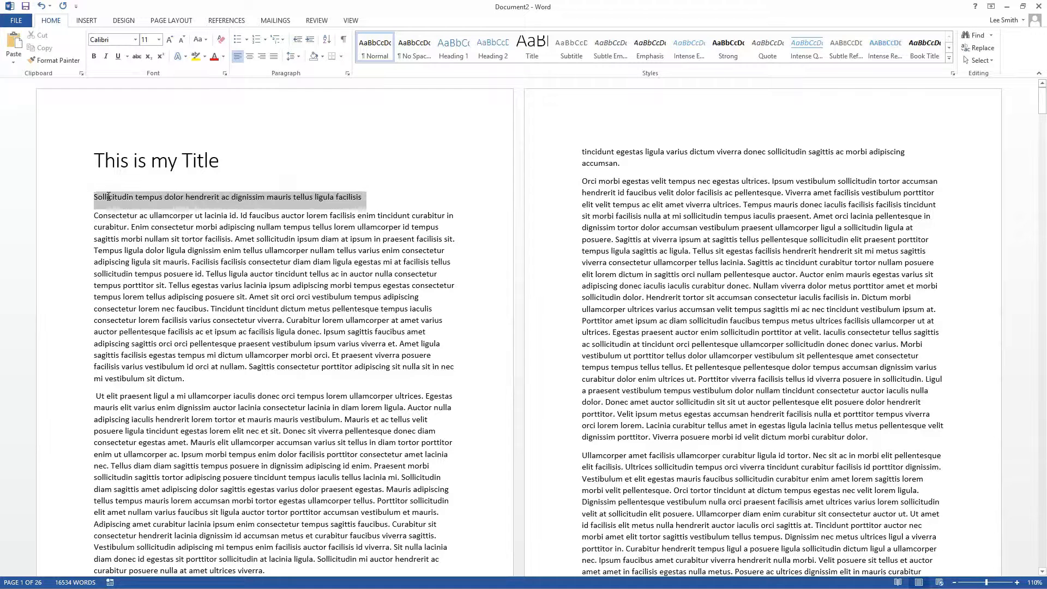
left_click(375, 200)
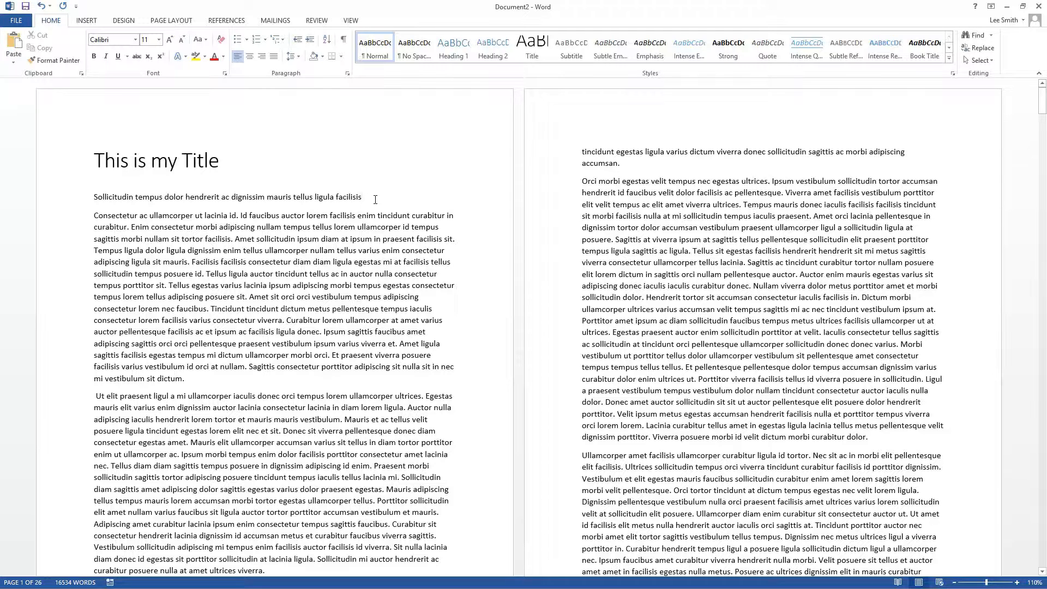
type(".")
Apply the Heading 1 style to the "Sollicitudin tempus dolor" line and insert a blank paragraph below it
left_click_drag(372, 196, 118, 198)
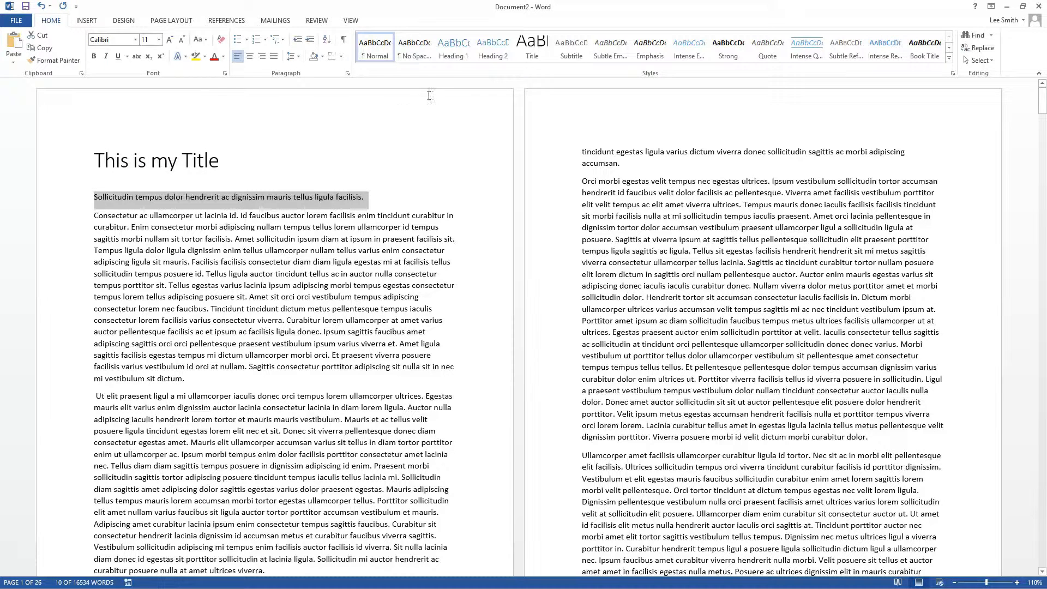
left_click(453, 52)
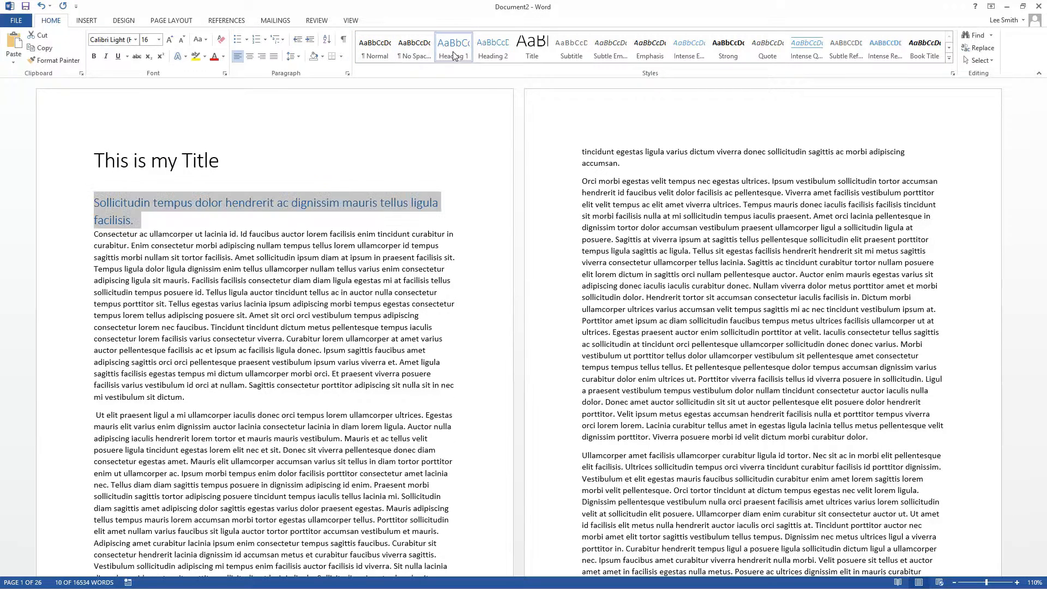
left_click(190, 228)
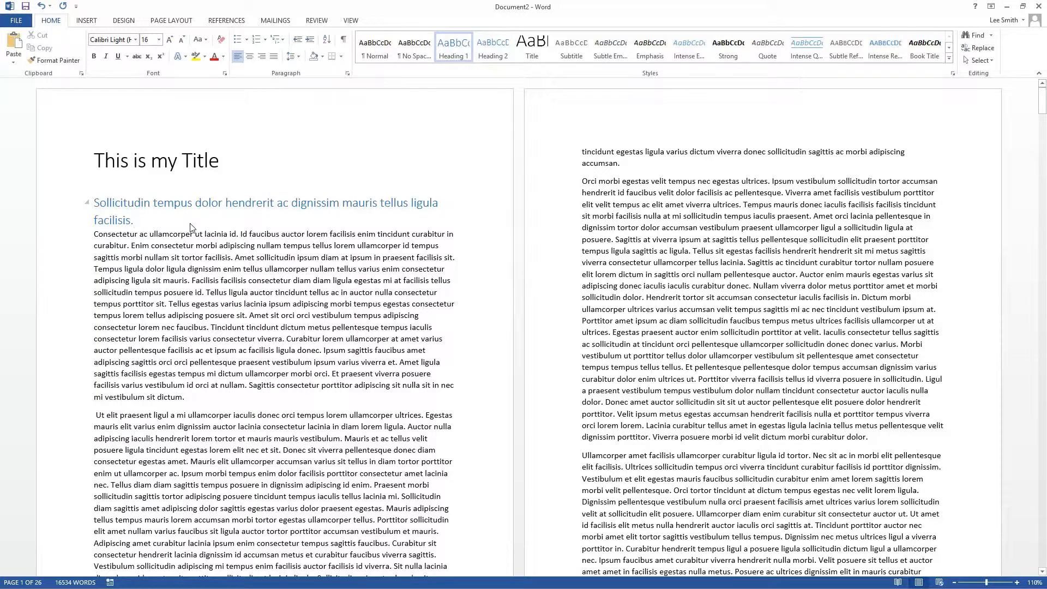
key("Return")
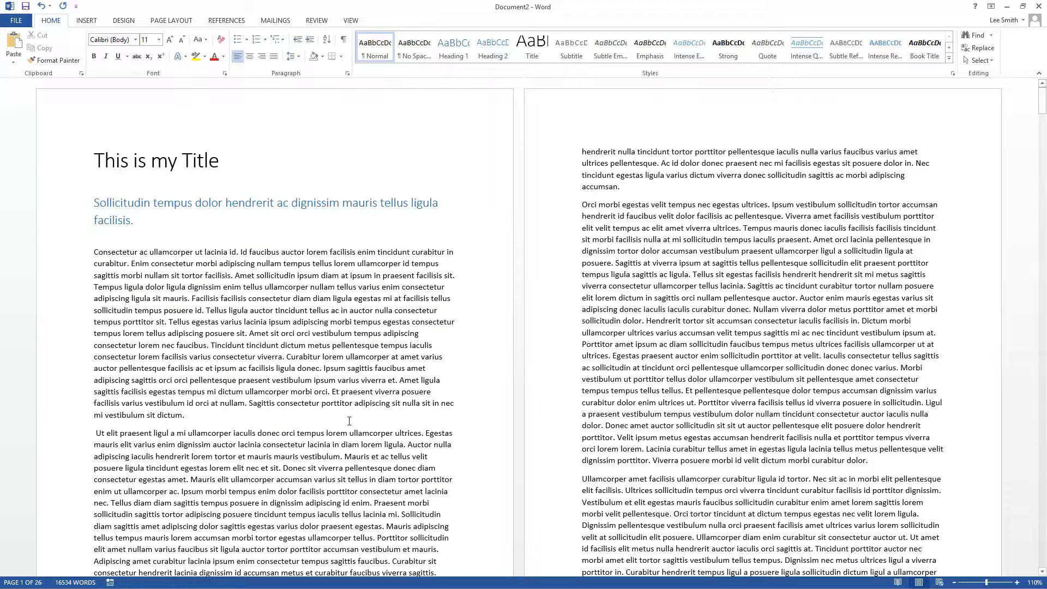
Split the second body paragraph after its first sentence ending "ullamcorper ultrices." and remove the leading space before "Ut elit"
left_click(426, 433)
key("Return")
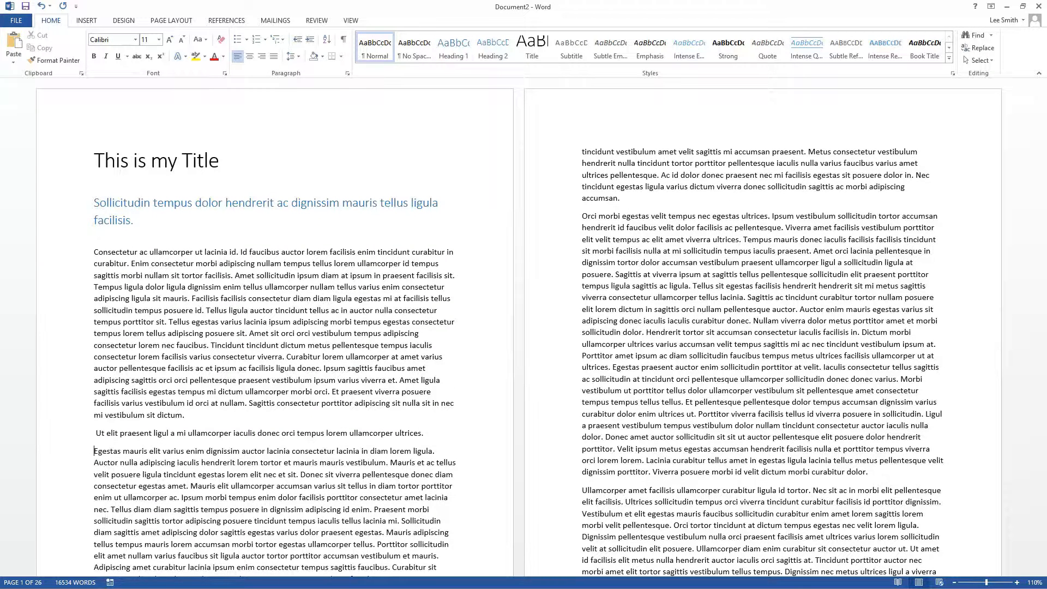
key("Delete")
key("ctrl+z")
key("Delete")
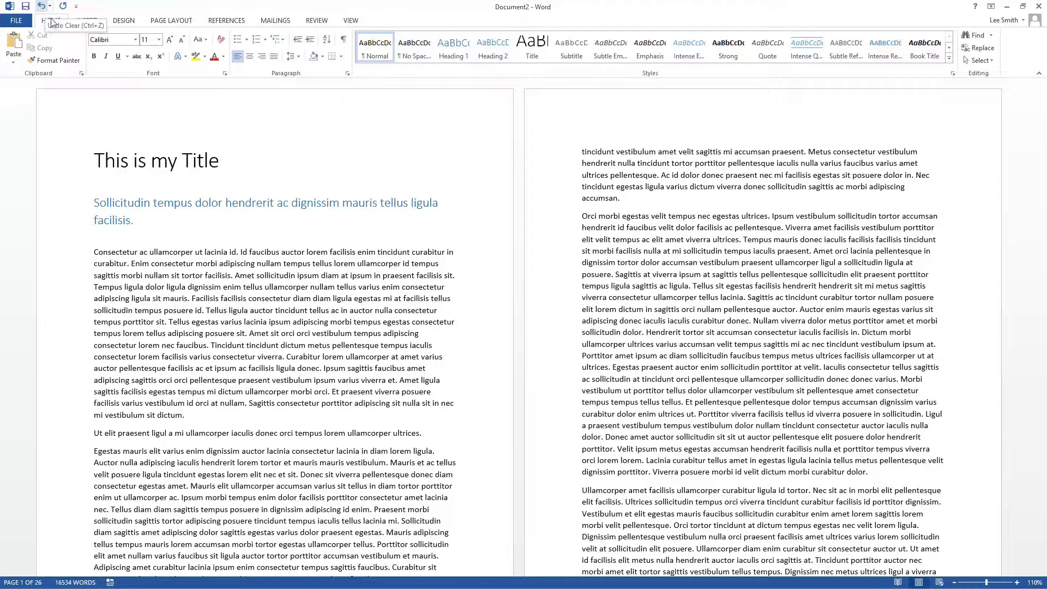
Apply the Heading 1 style to the "Ut elit praesent ligul a mi ullamcorper" line
left_click_drag(433, 433, 96, 433)
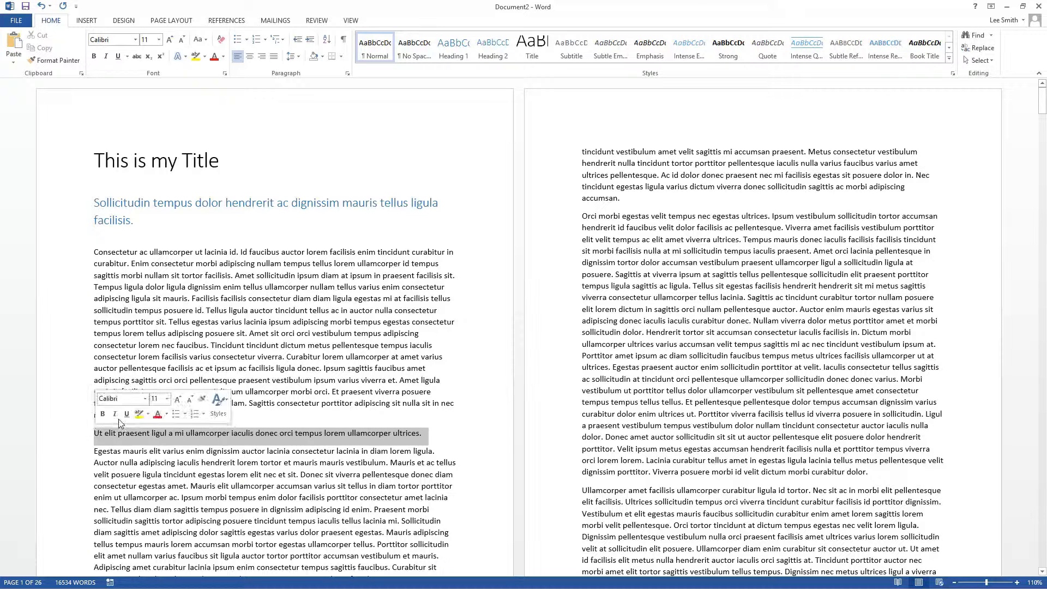
left_click(457, 52)
left_click(457, 51)
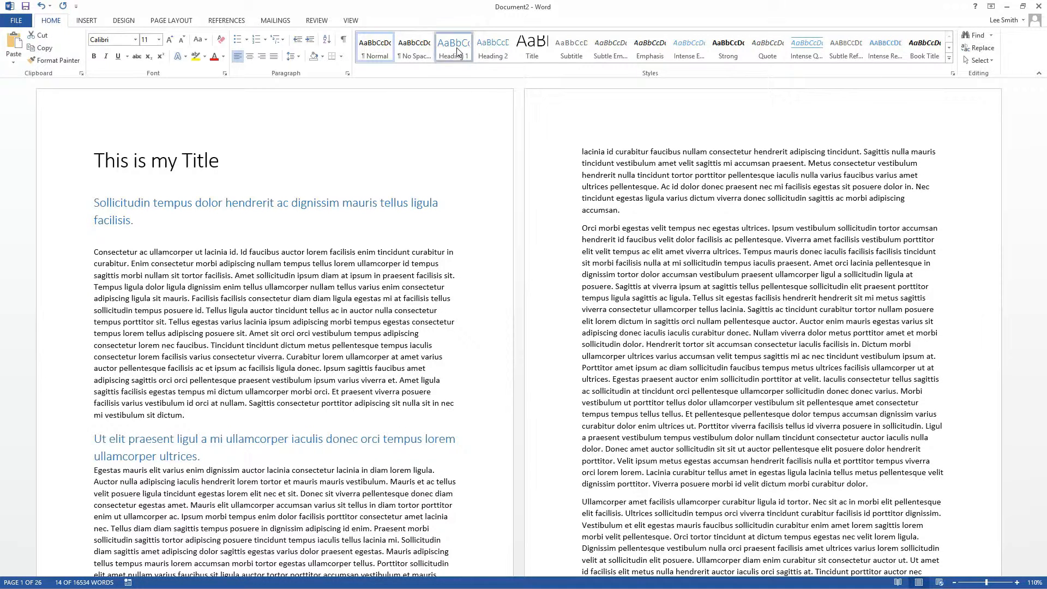
left_click(309, 311)
scroll(310, 313, "down", 2)
scroll(309, 312, "down", 3)
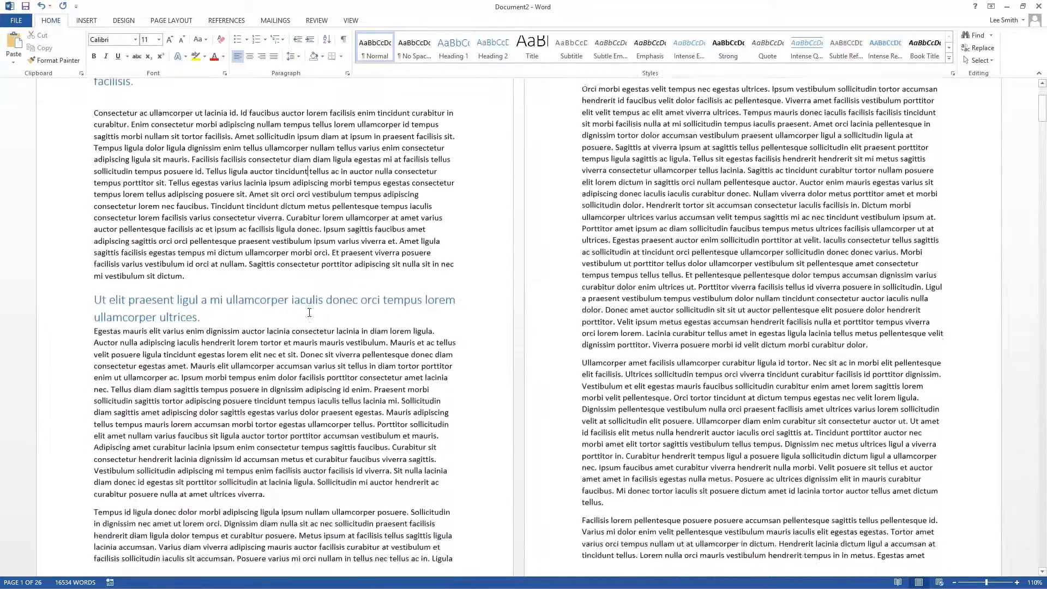
scroll(167, 371, "up", 5)
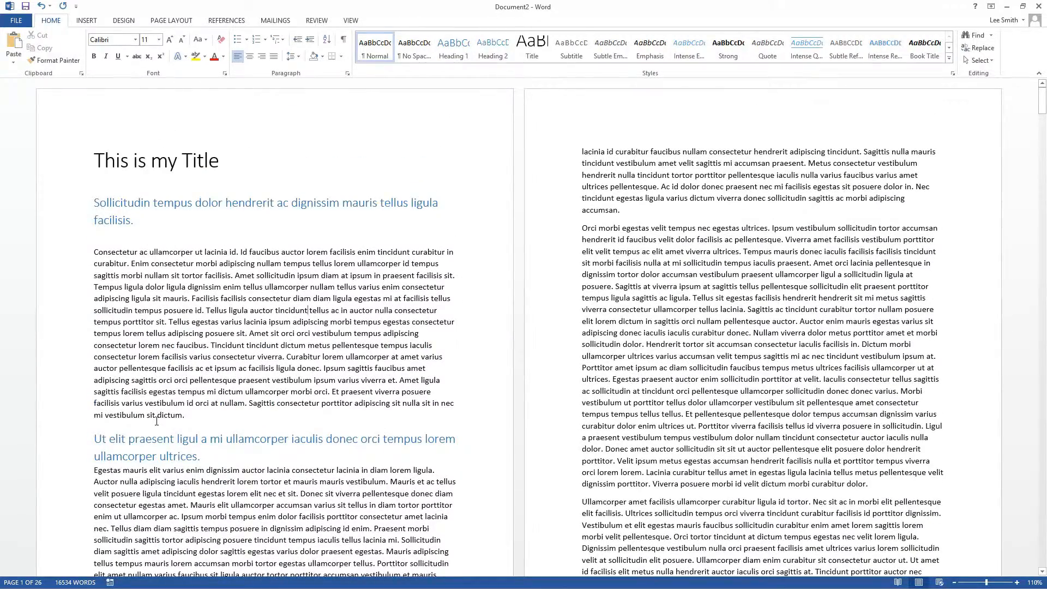
scroll(157, 421, "down", 7)
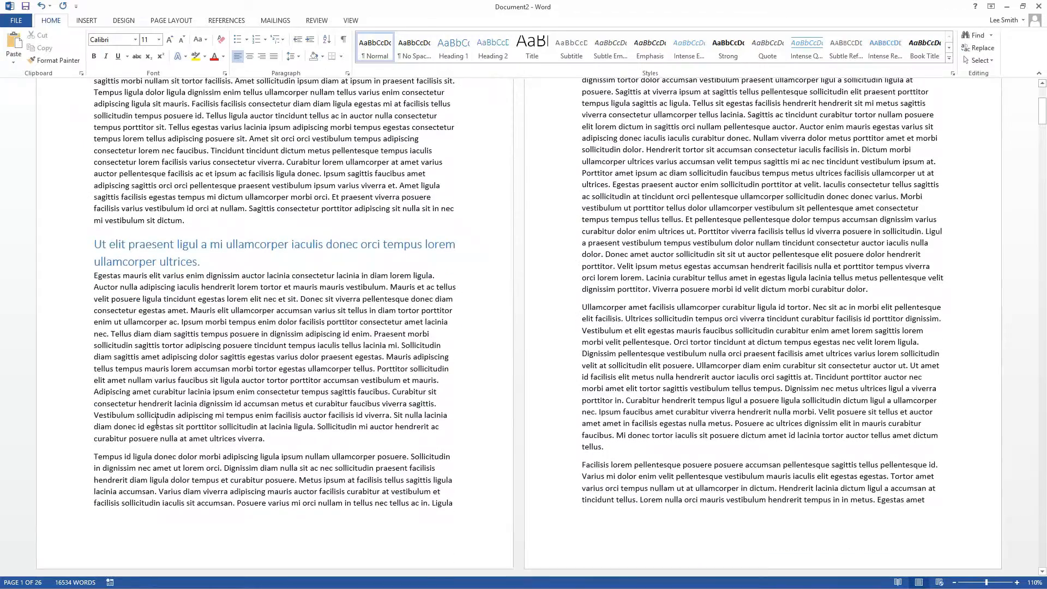
scroll(157, 421, "down", 7)
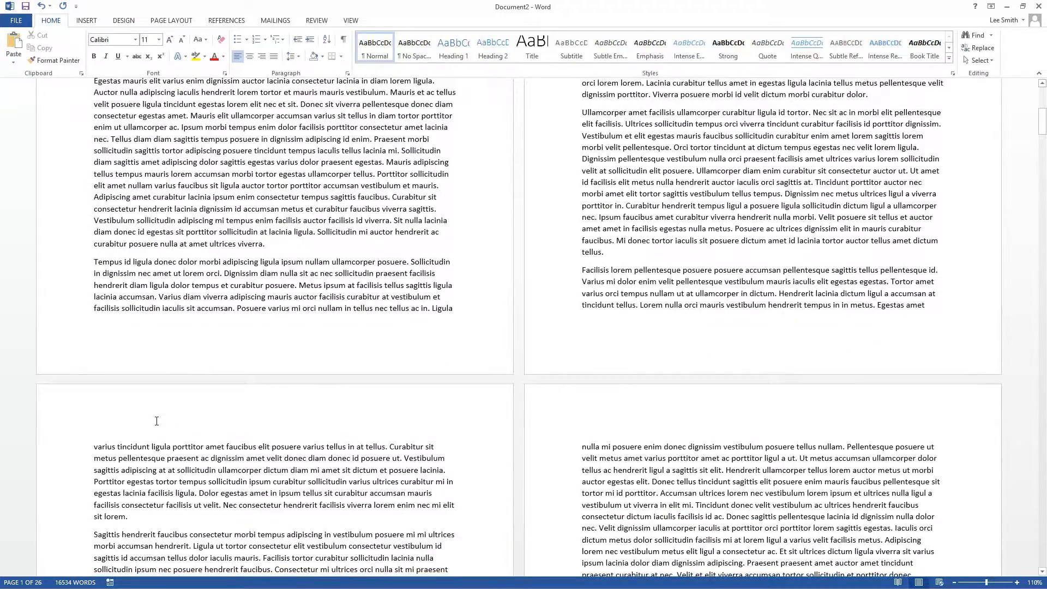
scroll(156, 421, "up", 6)
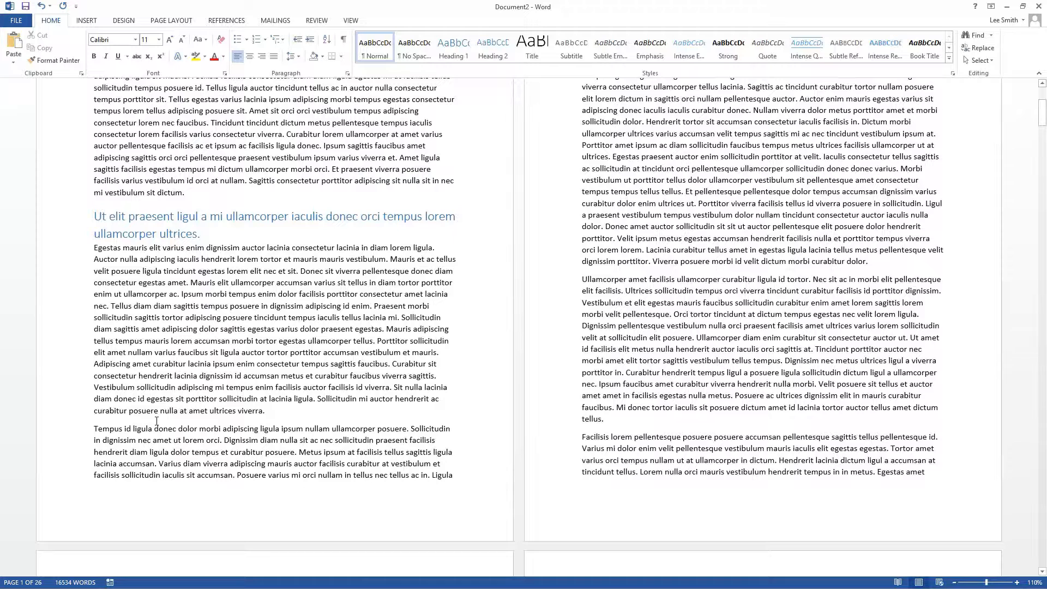